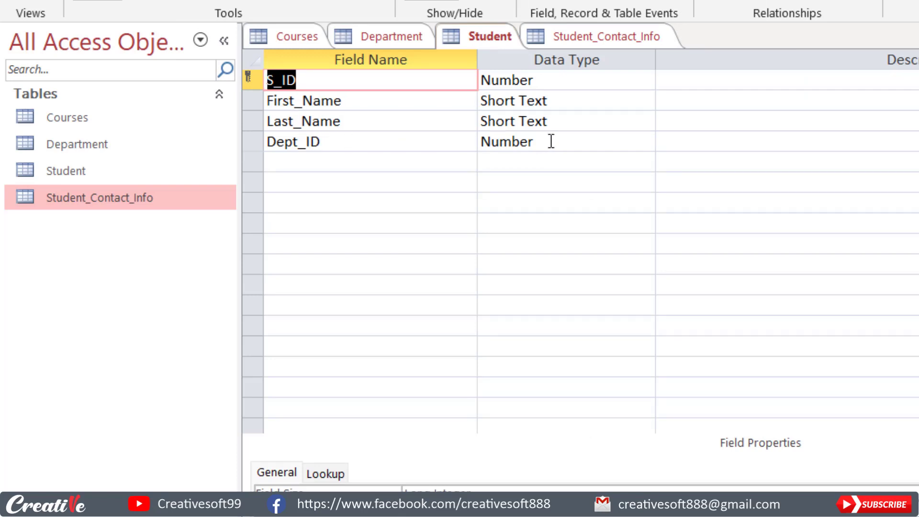
Review the records of the Department, Courses and Student_Contact_Info tables
left_click(77, 201)
left_click(383, 34)
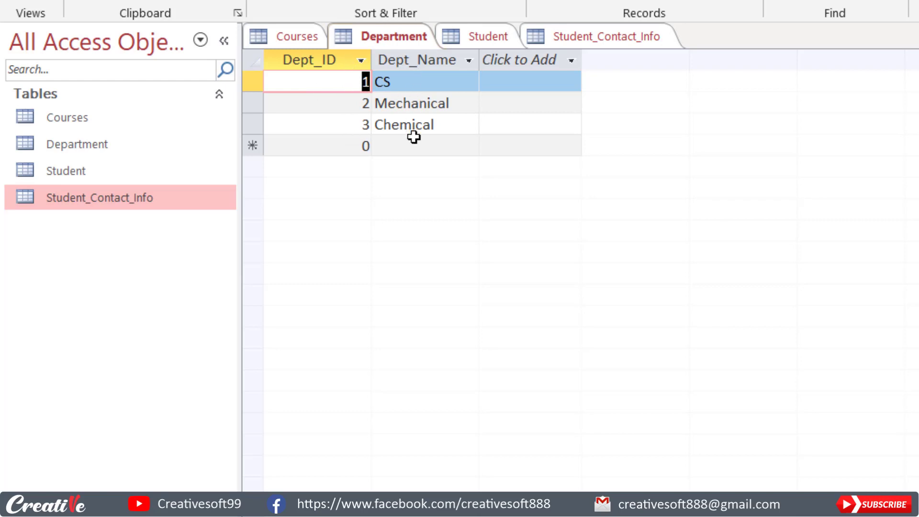
left_click(294, 35)
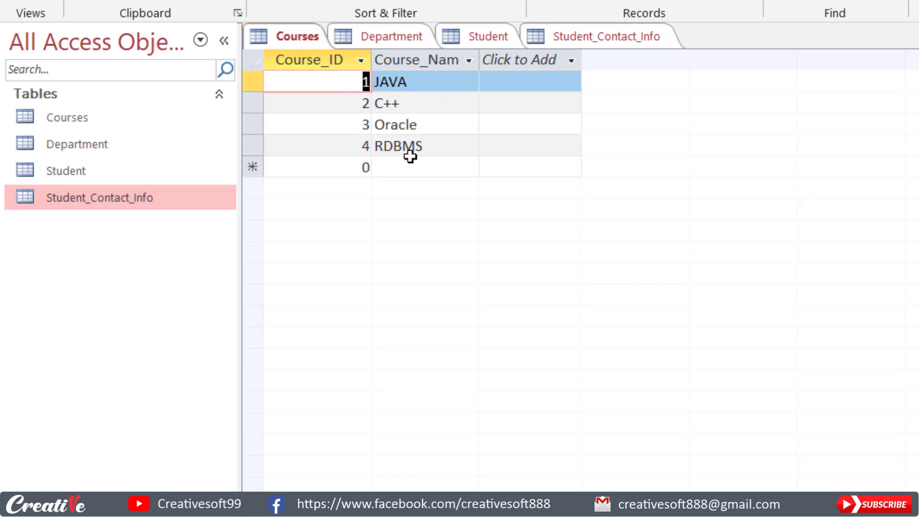
left_click(617, 37)
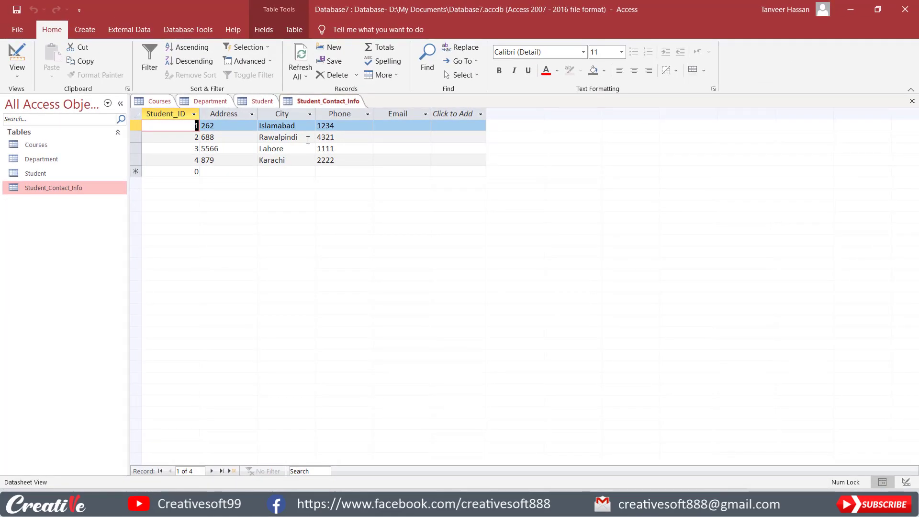
Close all the open tables, including the Student table's design
left_click(912, 101)
left_click(912, 101)
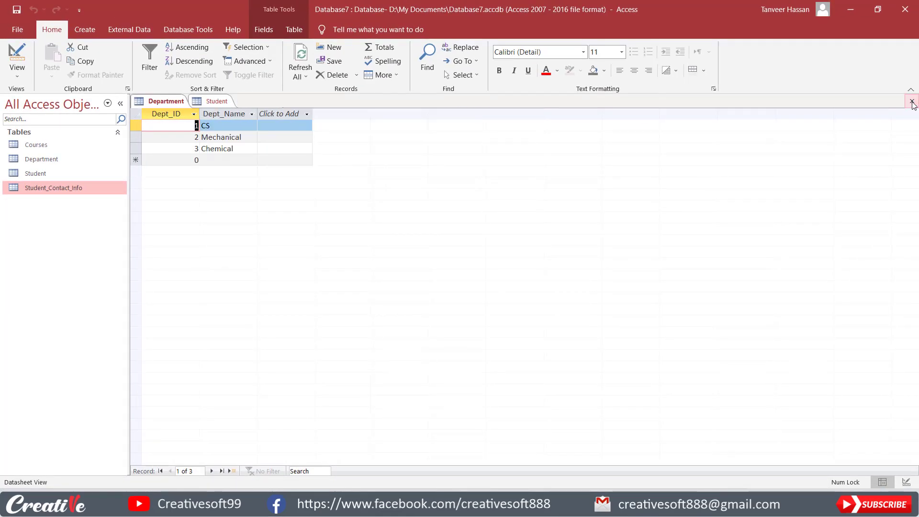
left_click(912, 101)
left_click(912, 102)
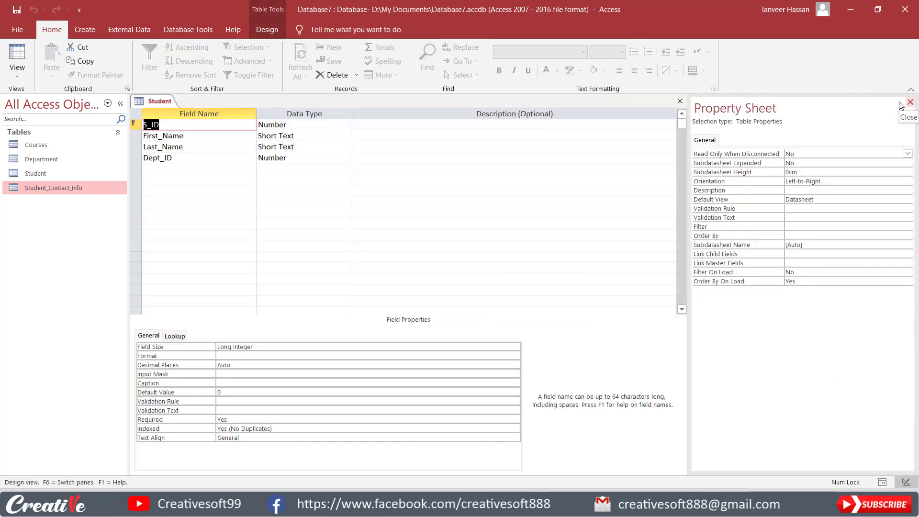
left_click(680, 101)
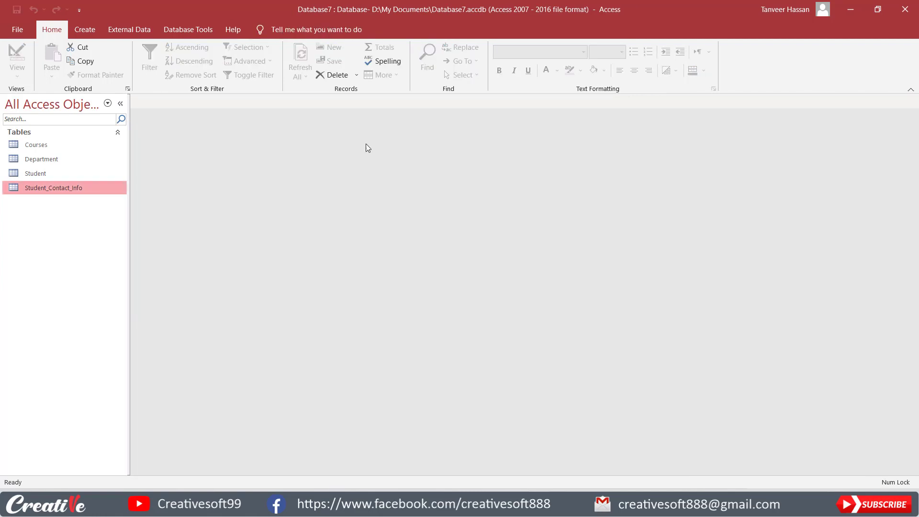
Open the database's Relationships layout and arrange the Courses, Department, Student and Student_Contact_Info tables in a level row
left_click(188, 30)
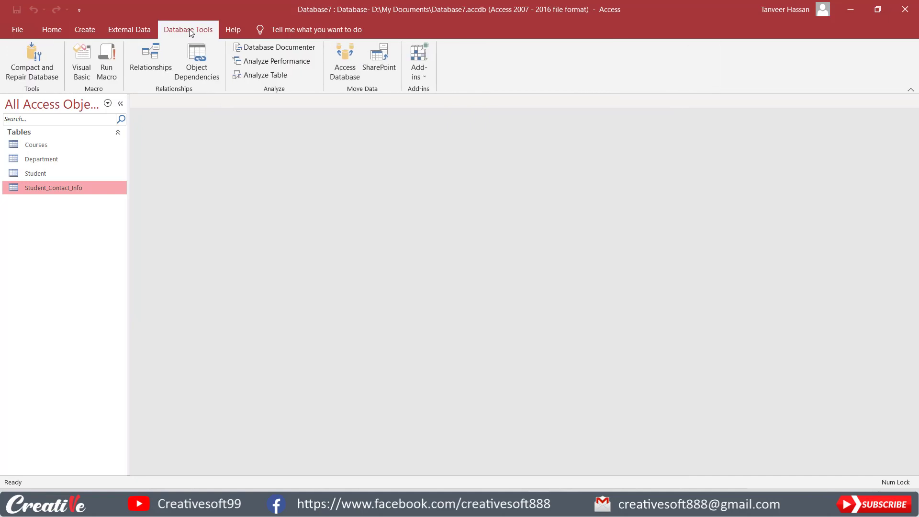
left_click(150, 58)
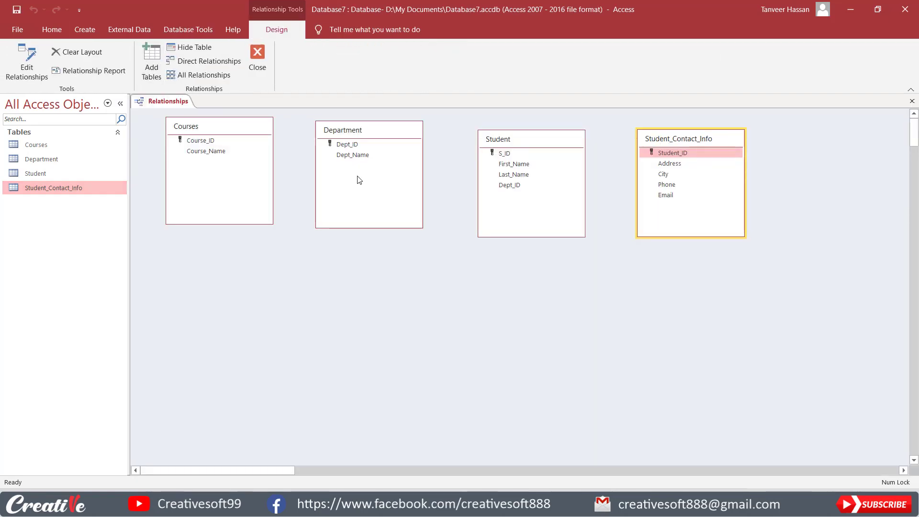
left_click_drag(670, 139, 685, 132)
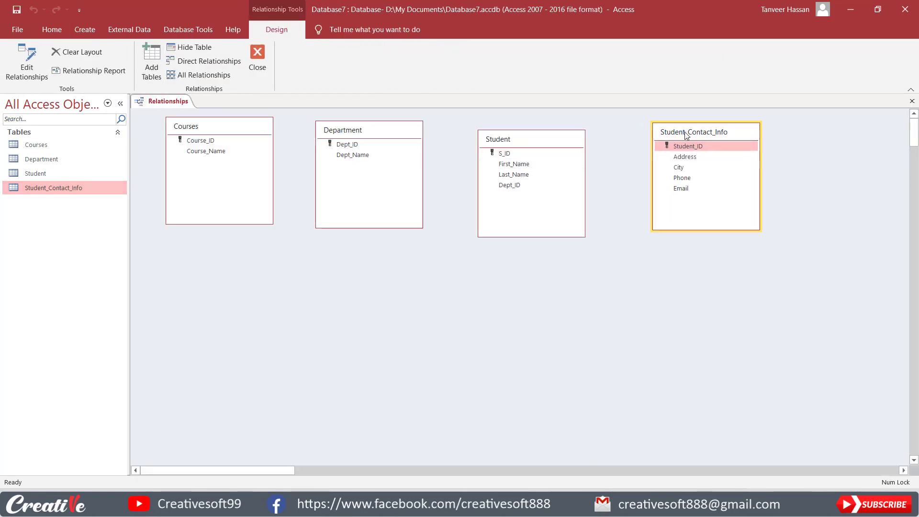
left_click_drag(535, 142, 563, 137)
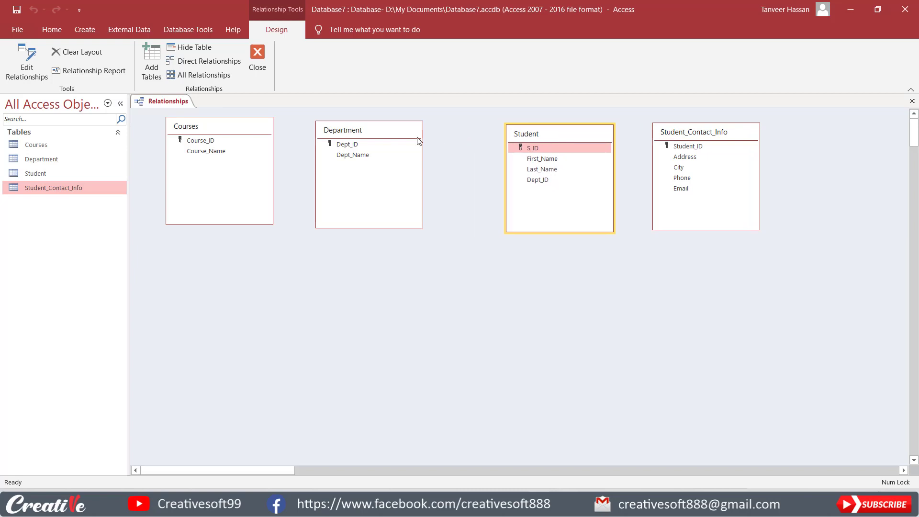
left_click(381, 133)
left_click_drag(382, 133, 408, 136)
left_click_drag(238, 130, 269, 136)
Check which tables can be added to the Relationships layout without adding any
right_click(336, 273)
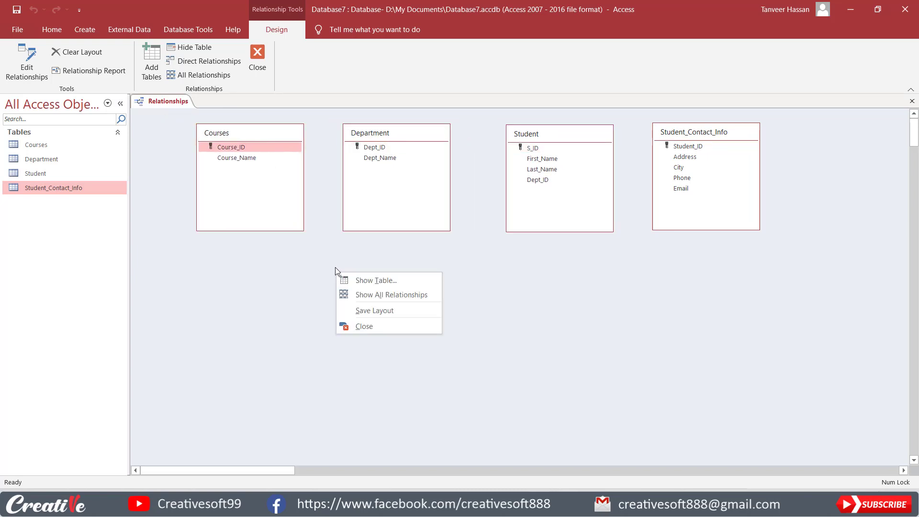
left_click(359, 280)
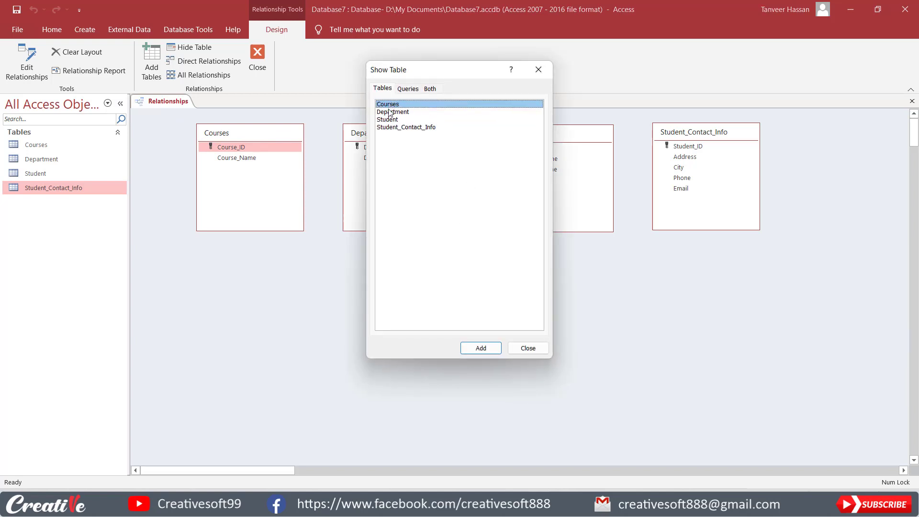
left_click(527, 349)
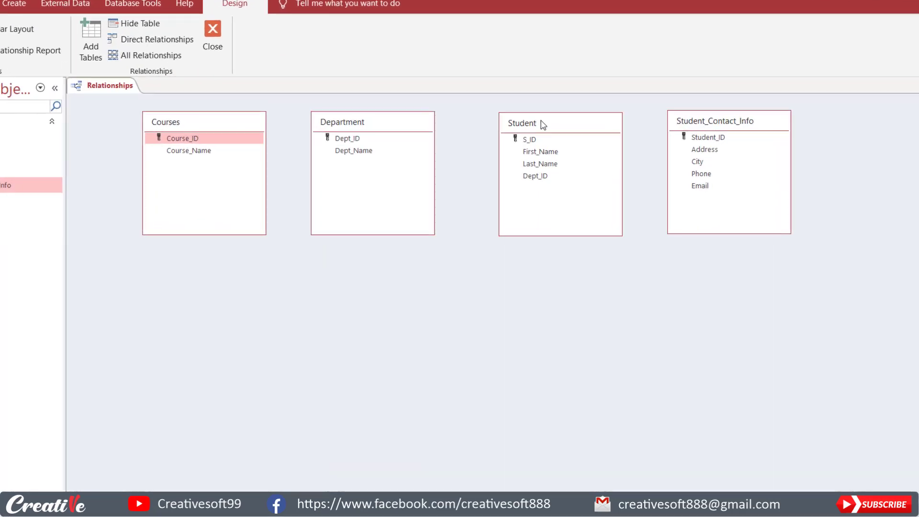
Align the Student_Contact_Info table level with the Student table
left_click(688, 132)
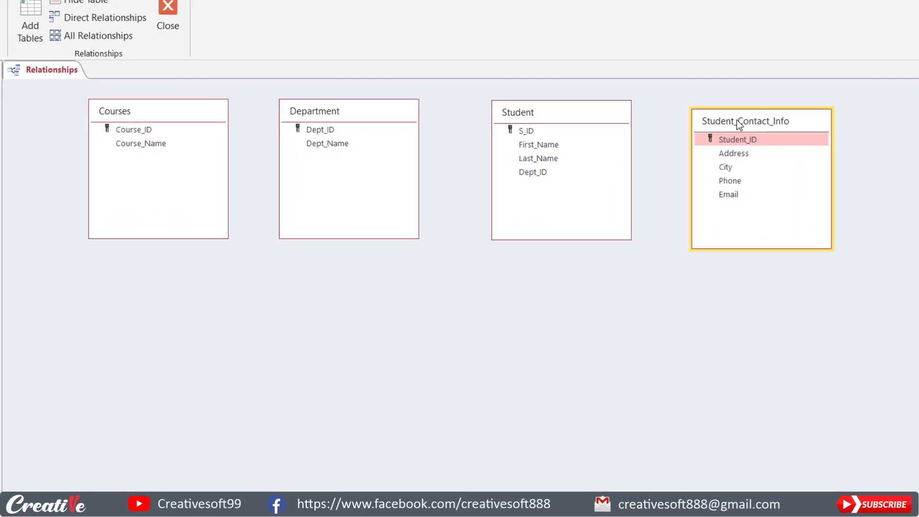
left_click_drag(737, 120, 739, 111)
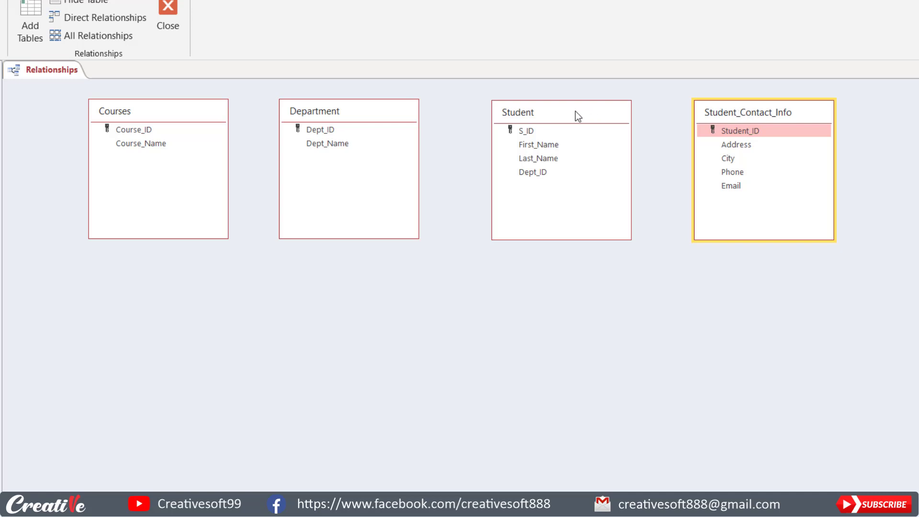
Start a relationship from the S_ID field of Student to the Student_ID field of Student_Contact_Info, keeping both tables unobstructed
left_click(523, 134)
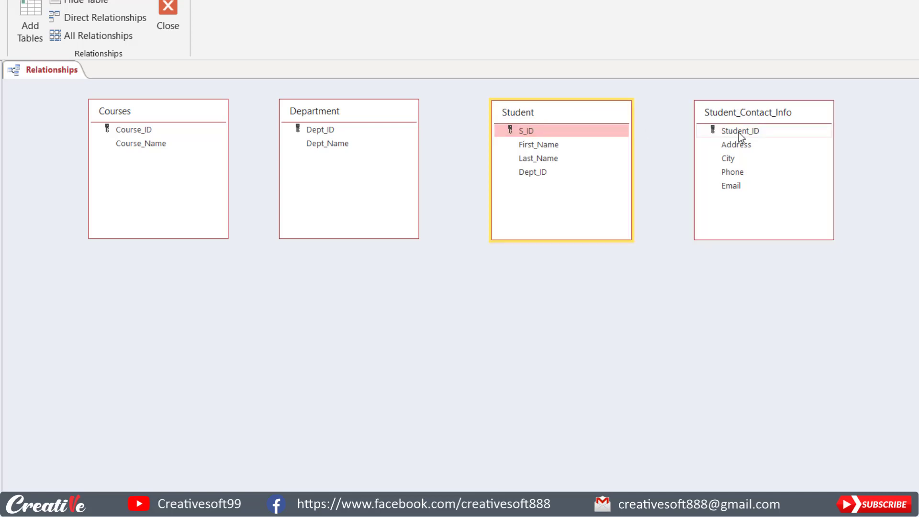
left_click(739, 133)
left_click(522, 131)
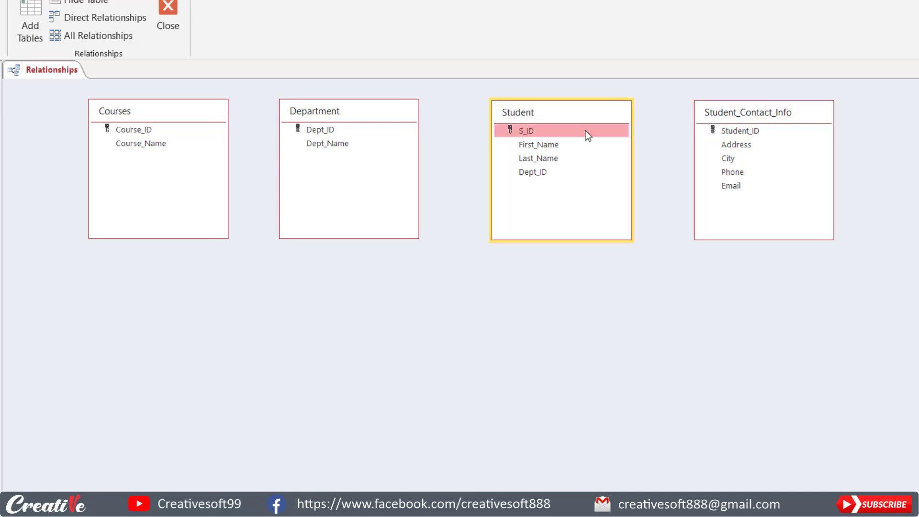
left_click(732, 130)
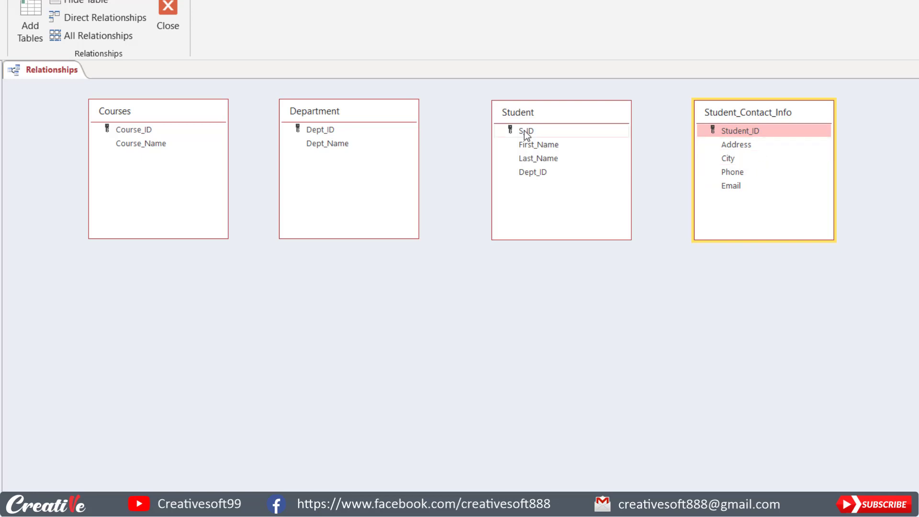
left_click_drag(526, 132, 737, 135)
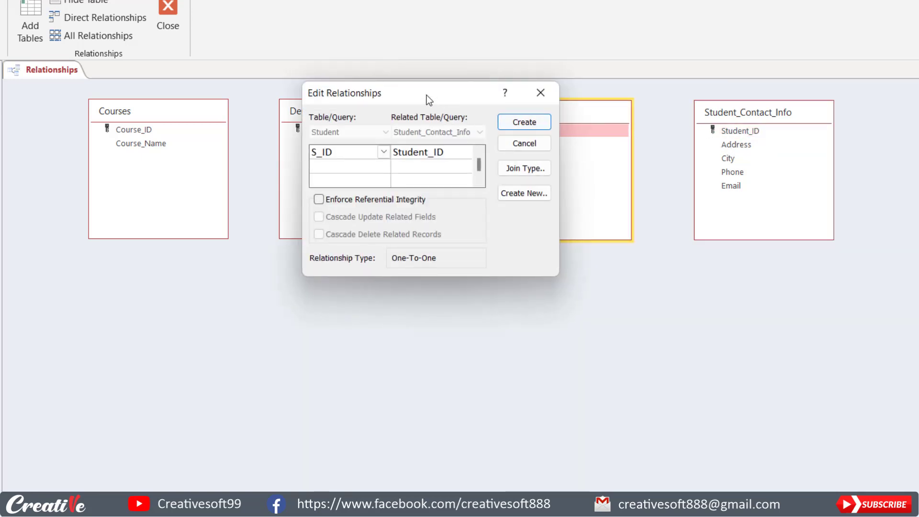
left_click_drag(424, 99, 451, 102)
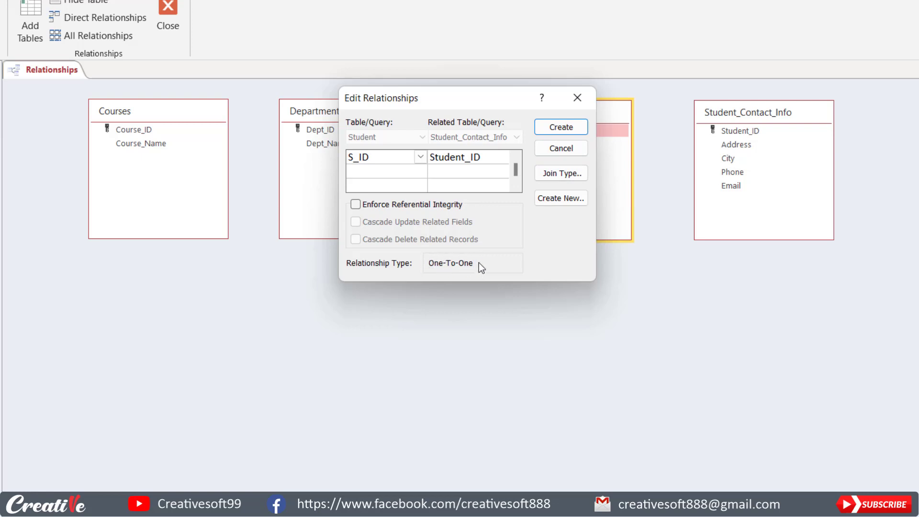
left_click_drag(463, 96, 348, 109)
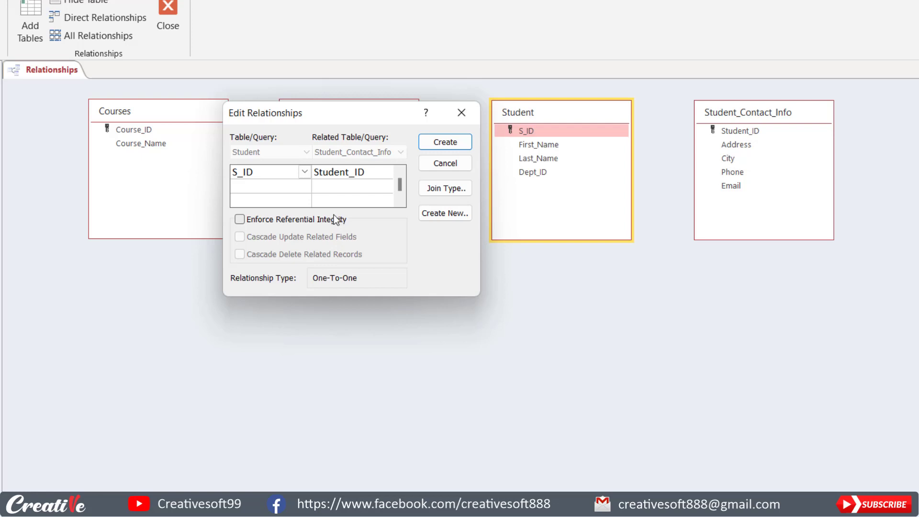
Enforce referential integrity with cascading updates and deletes, and create the relationship between Student and Student_Contact_Info
left_click(239, 220)
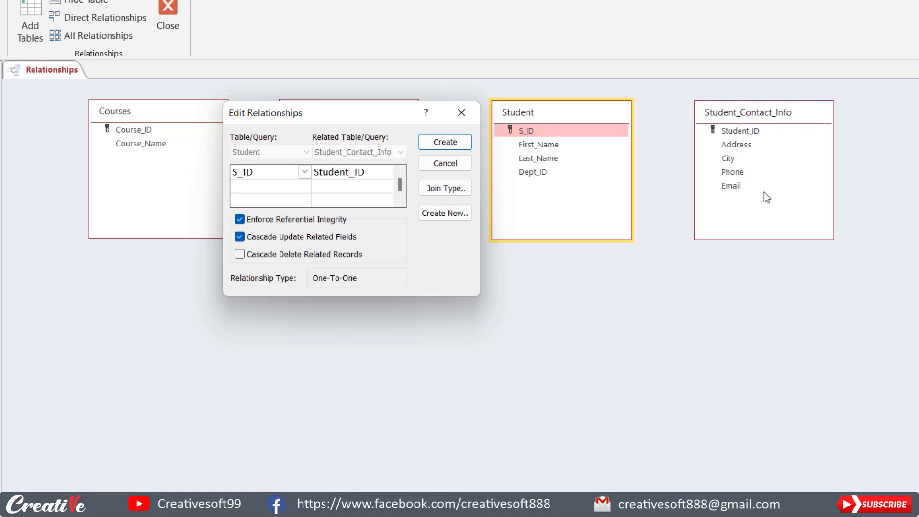
left_click(241, 254)
left_click(442, 146)
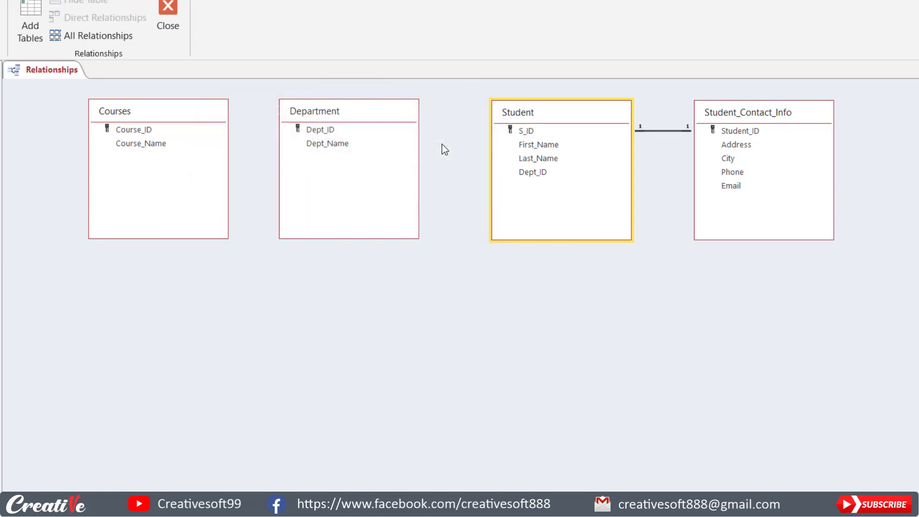
Shift Student_Contact_Info, Student and Department slightly lower in the layout, with Department a little closer to Courses
left_click_drag(762, 115, 780, 173)
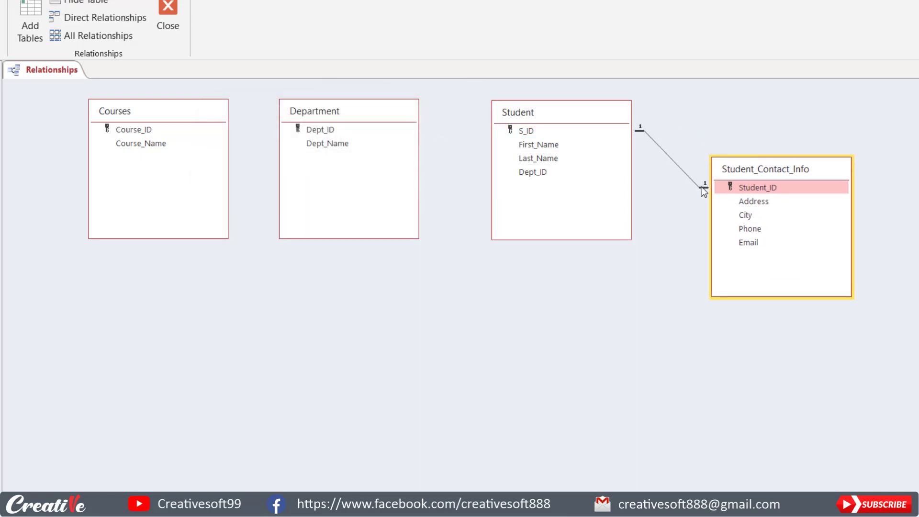
left_click(727, 190)
left_click_drag(733, 169, 718, 129)
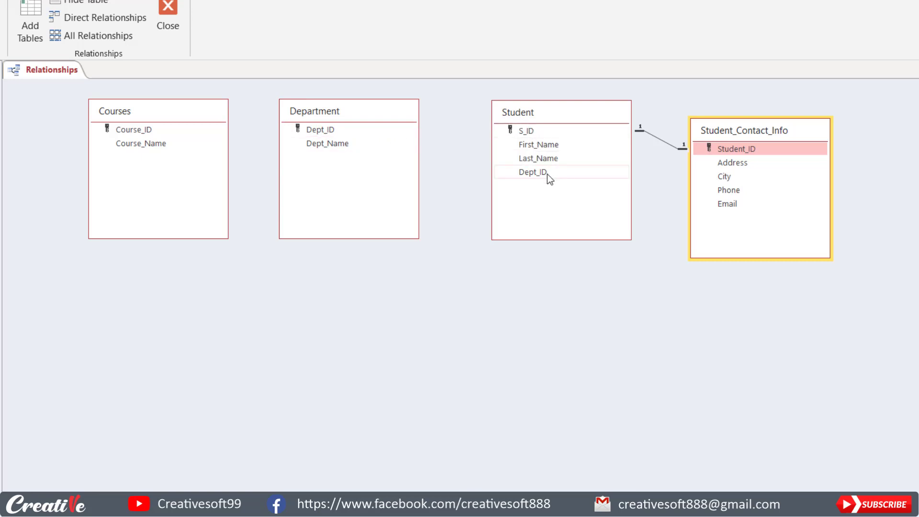
left_click_drag(554, 110, 555, 122)
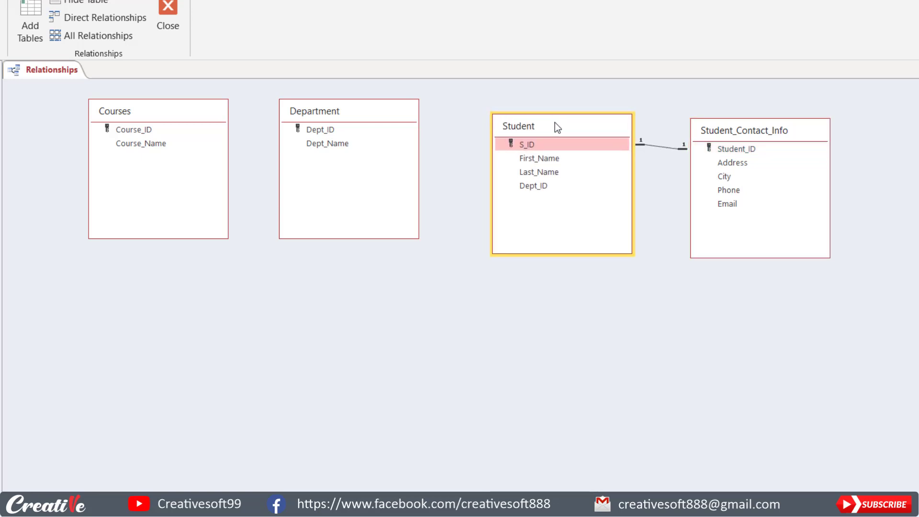
left_click_drag(329, 112, 318, 120)
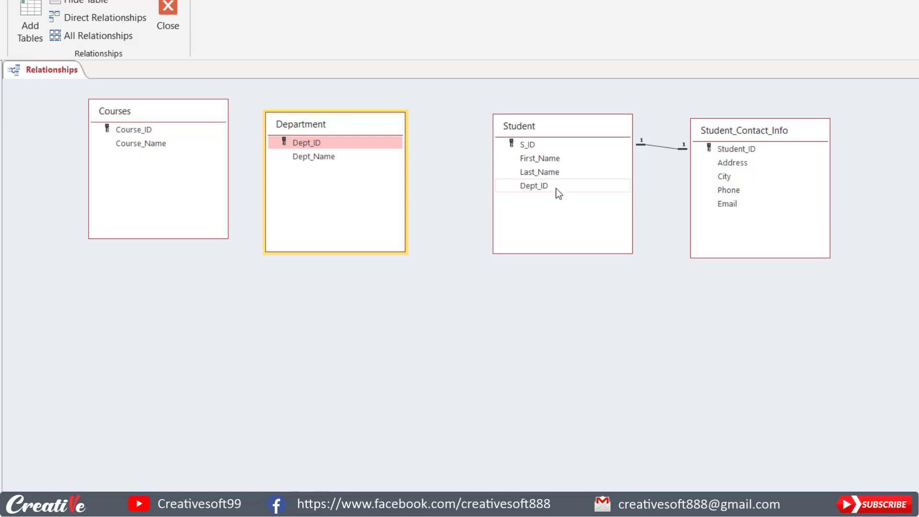
Try to relate the Dept_ID field of Department to the Dept_ID field of Student
left_click(309, 141)
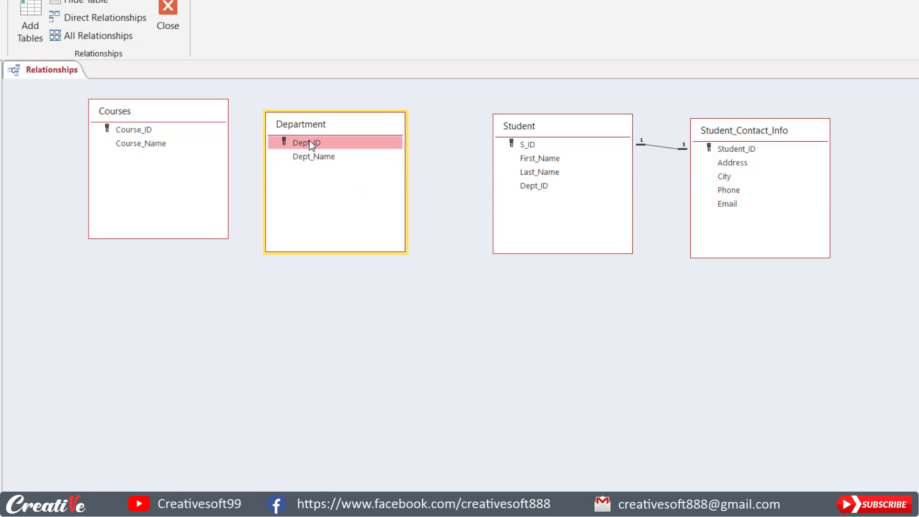
left_click_drag(312, 146, 540, 195)
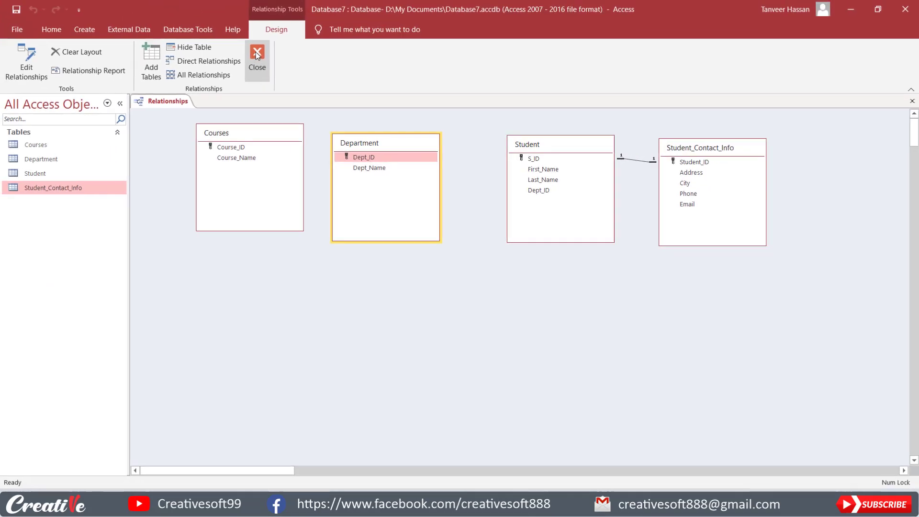
Close the Relationships layout and save its changes
left_click(256, 52)
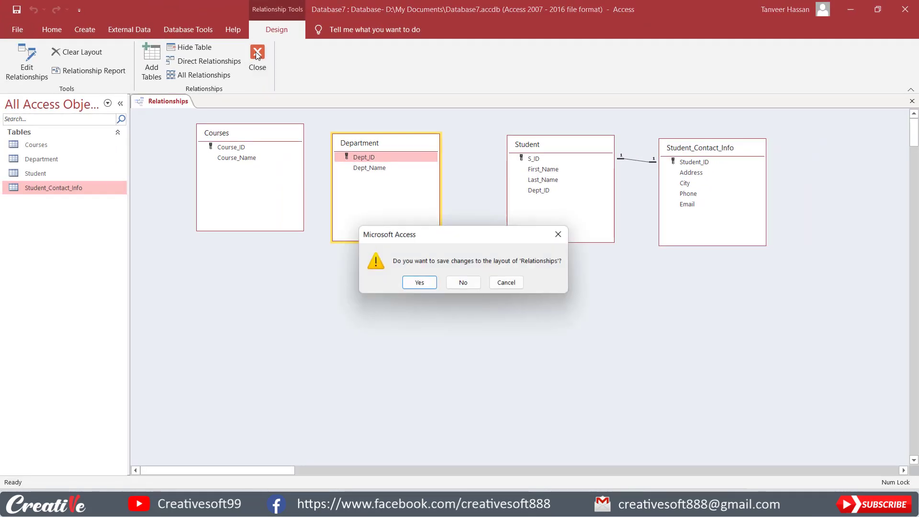
left_click(419, 283)
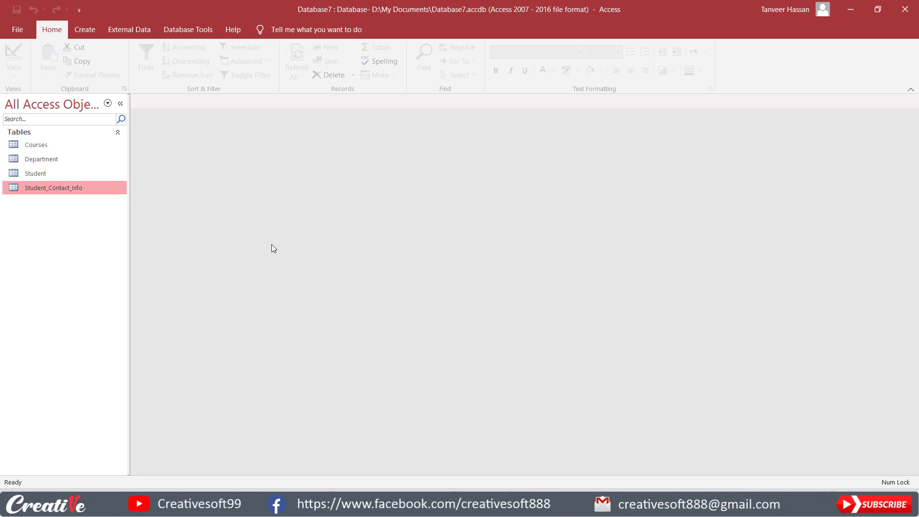
Open the Department table in Design View and check the data type and field size of Dept_ID
left_click(52, 160)
right_click(51, 160)
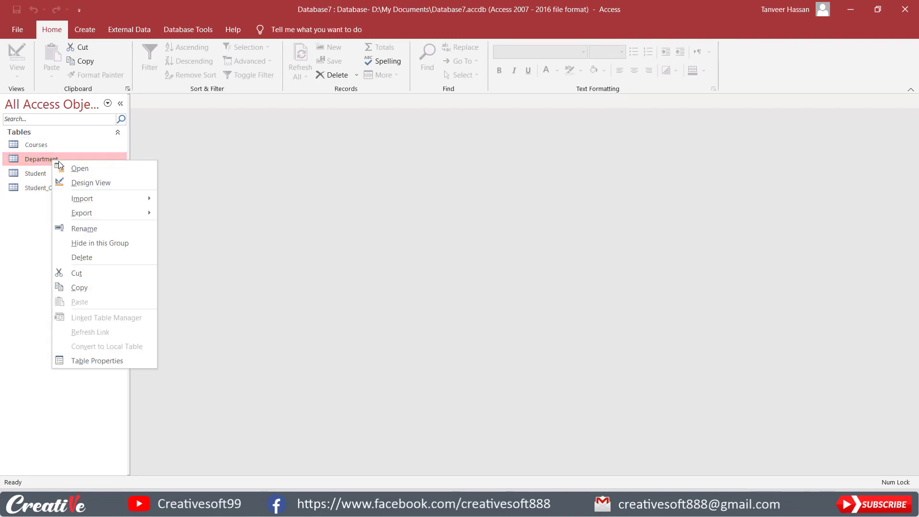
left_click(96, 182)
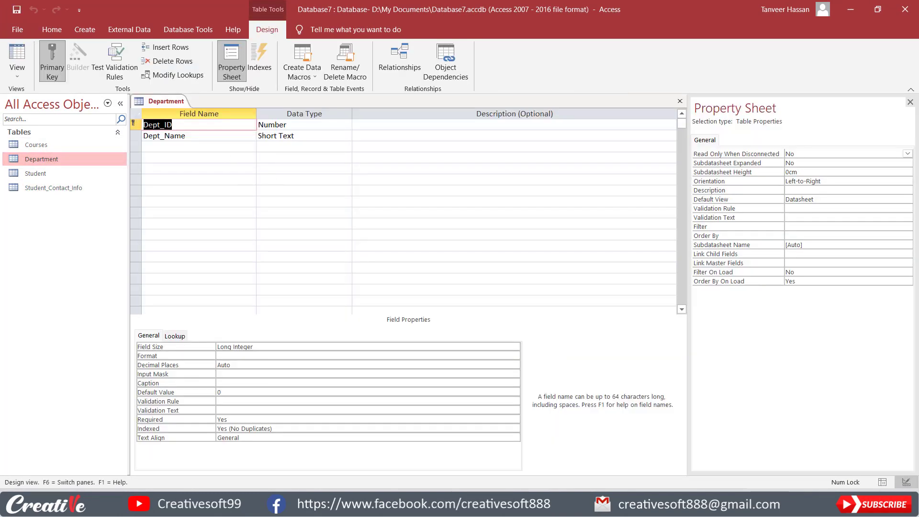
left_click(293, 126)
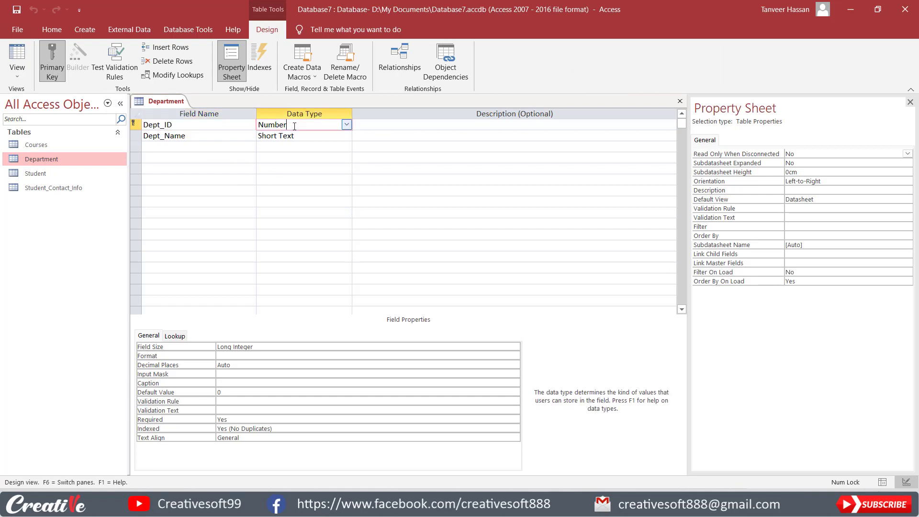
left_click(272, 349)
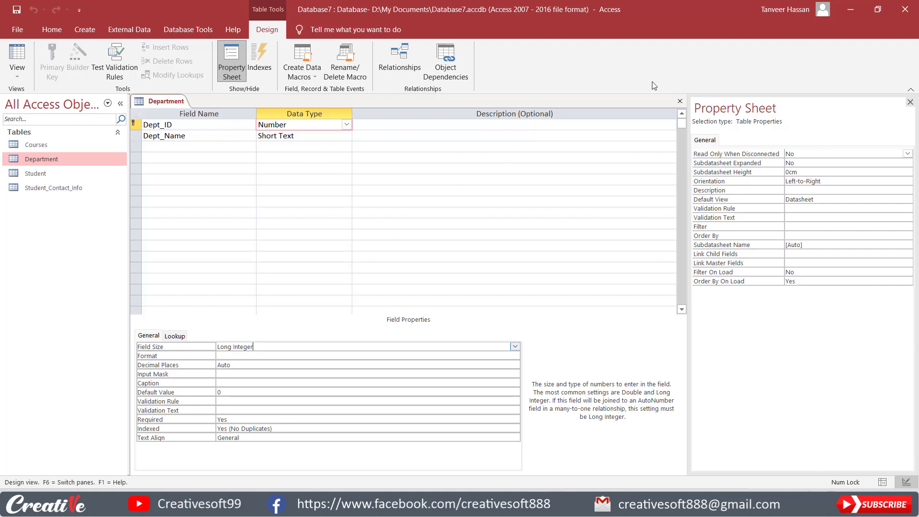
Close the Department table, check the data type and field size of Student's Dept_ID in Design View, and close Student
left_click(680, 101)
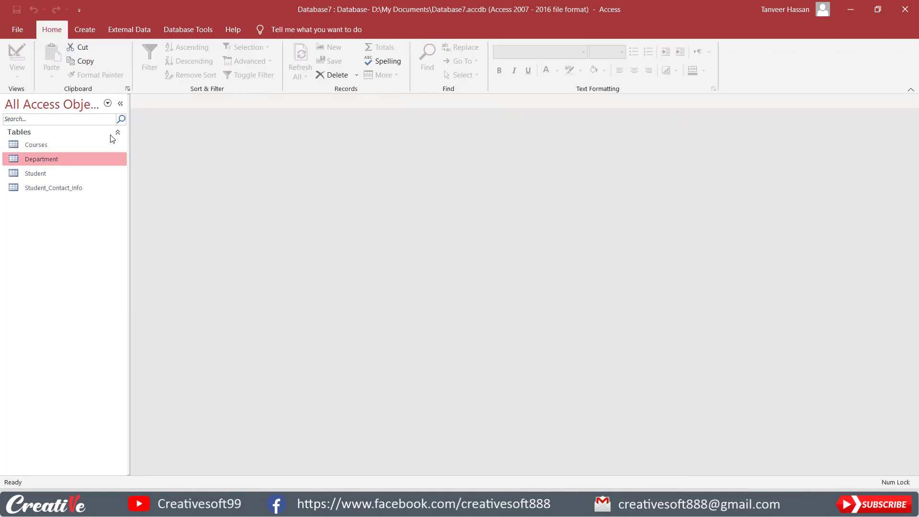
left_click(47, 173)
right_click(48, 173)
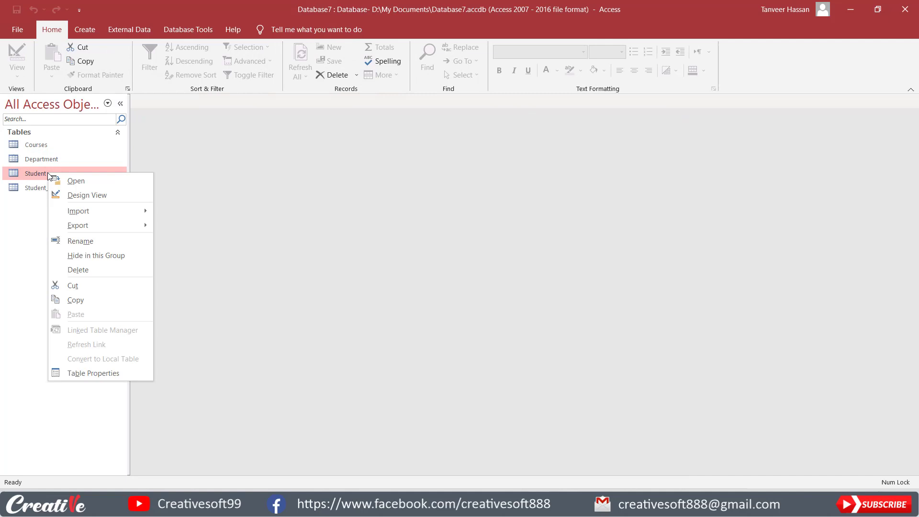
left_click(76, 195)
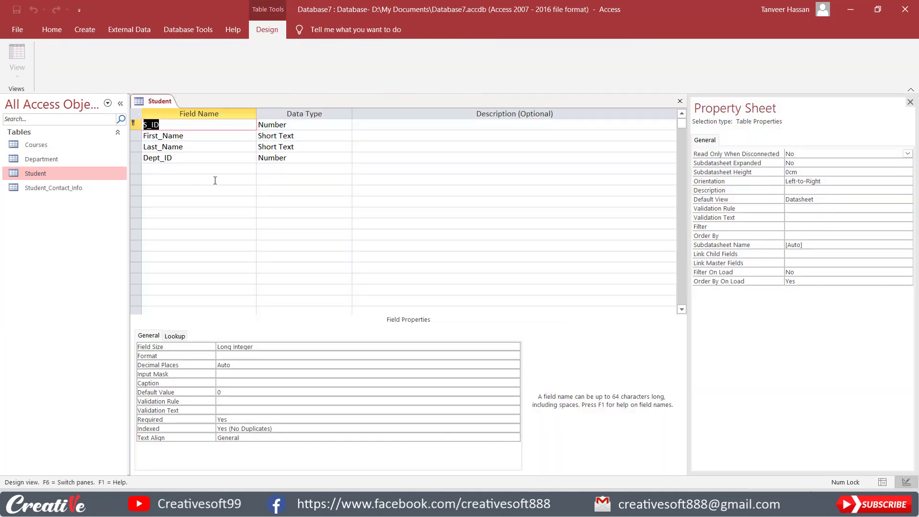
left_click(173, 159)
left_click(293, 157)
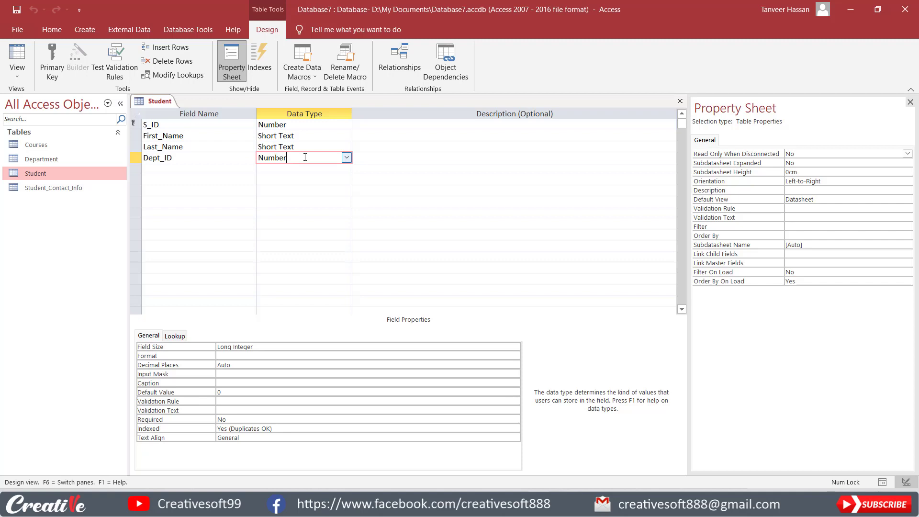
left_click(676, 101)
Create a relationship from Department's Dept_ID to Student's Dept_ID, enforcing referential integrity with cascading updates and deletes
left_click(190, 30)
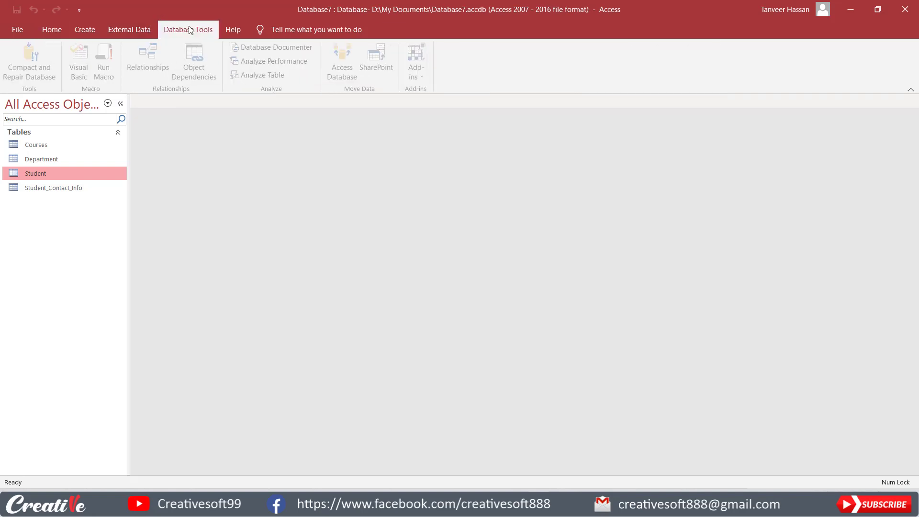
left_click(146, 53)
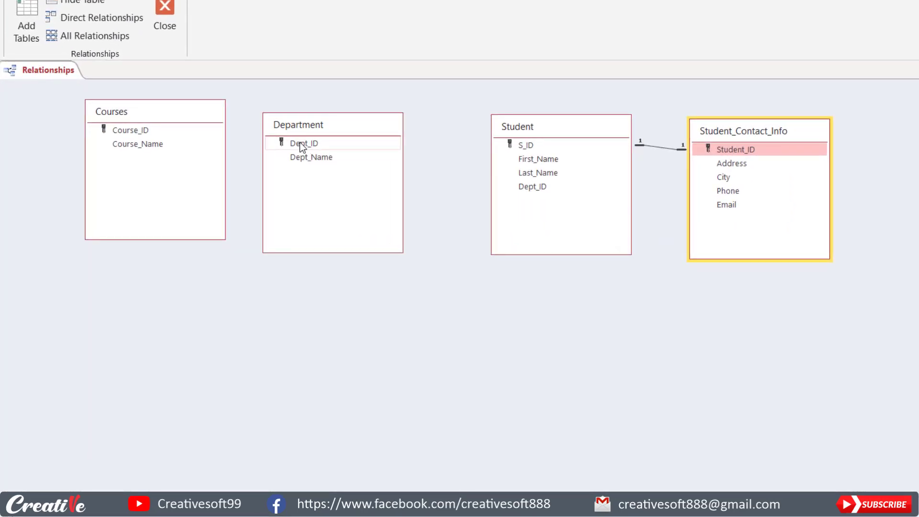
left_click_drag(300, 142, 534, 190)
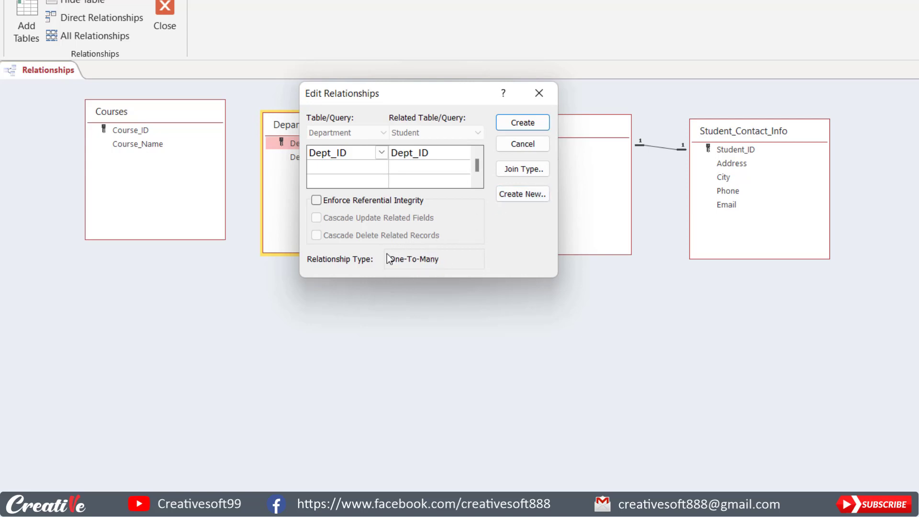
left_click_drag(400, 93, 339, 232)
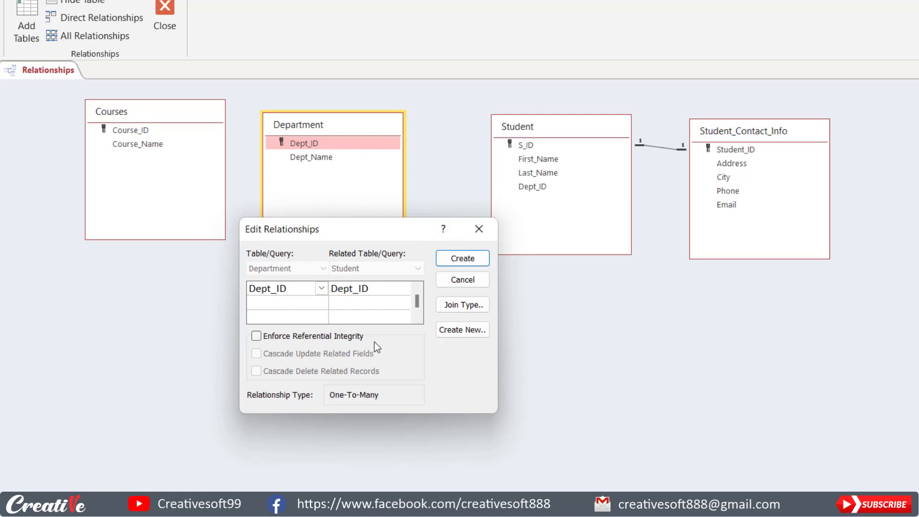
left_click(257, 337)
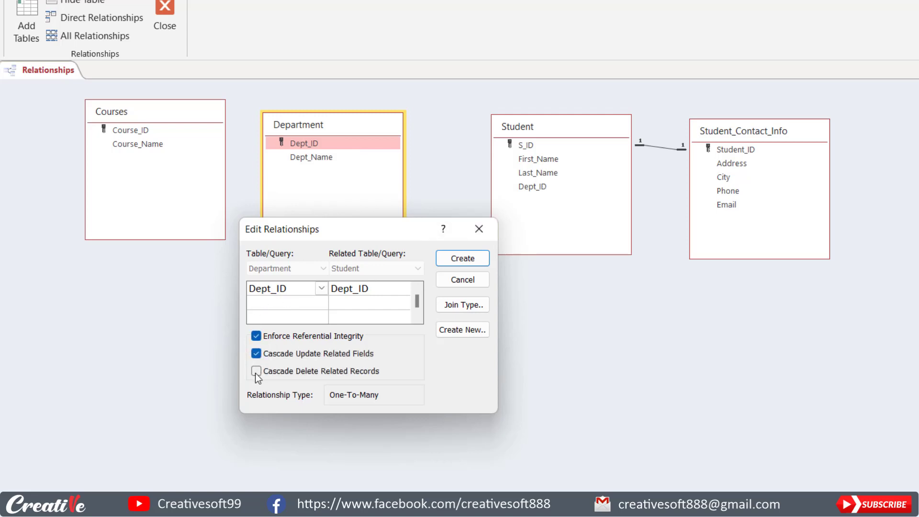
left_click(257, 372)
left_click(465, 258)
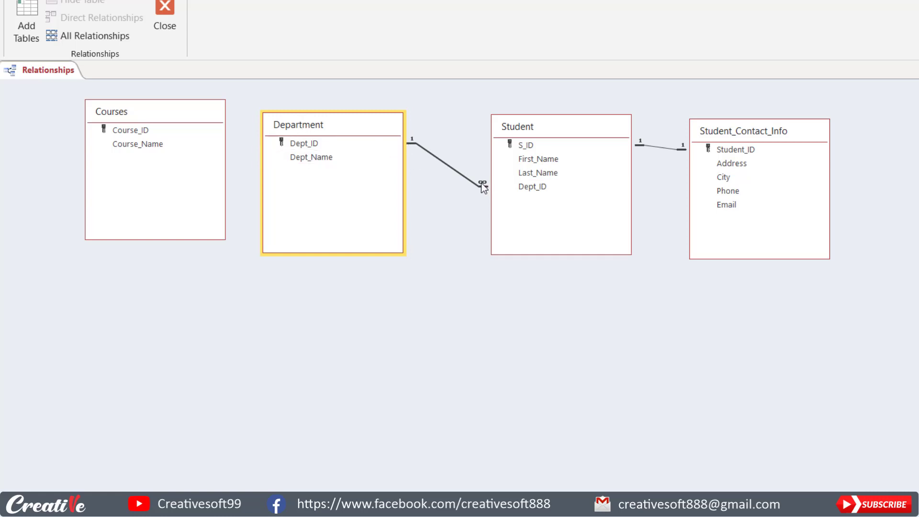
Move Department closer to Student, raise Student level with Courses, and shift Student_Contact_Info slightly away from Student in the relationships layout
left_click_drag(325, 126, 352, 126)
mouse_move(544, 127)
left_mouse_down()
mouse_move(522, 114)
mouse_move(538, 112)
left_mouse_up()
left_click_drag(736, 132, 747, 132)
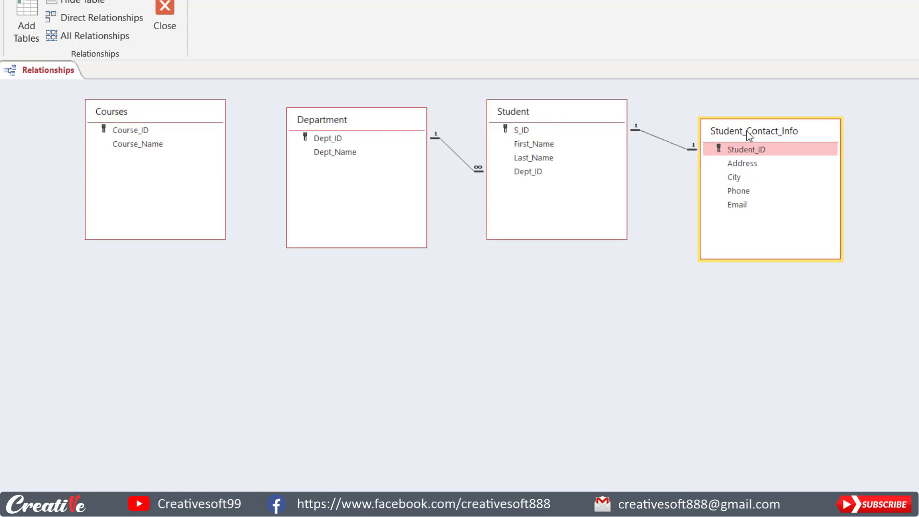
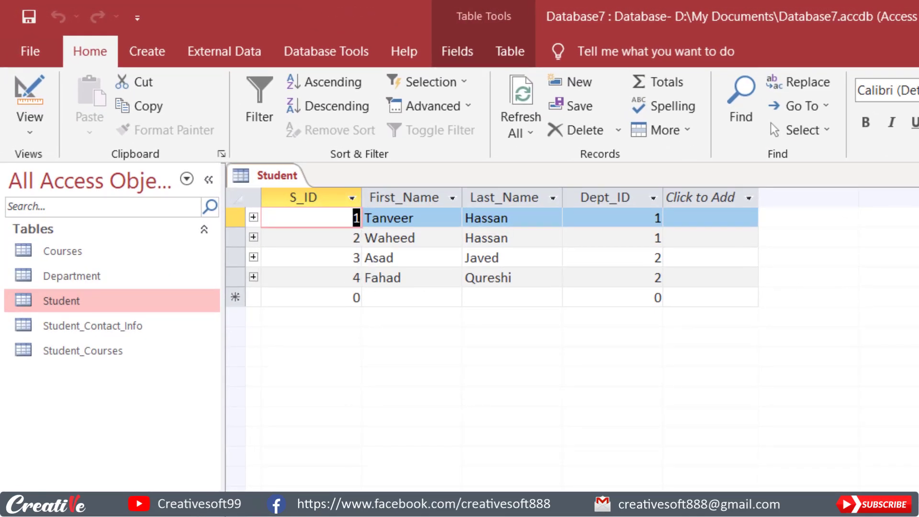
Close the Student table, review the records of the Courses table, and close it
key("ctrl+w")
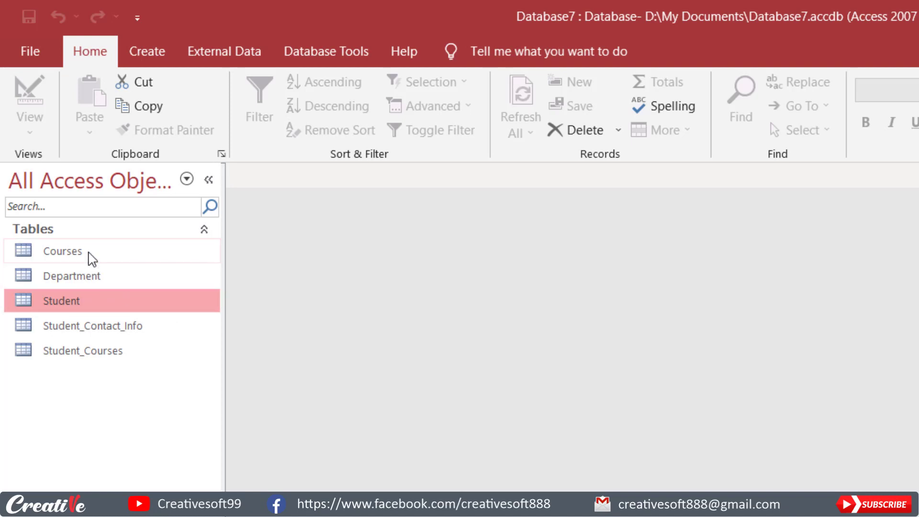
double_click(92, 259)
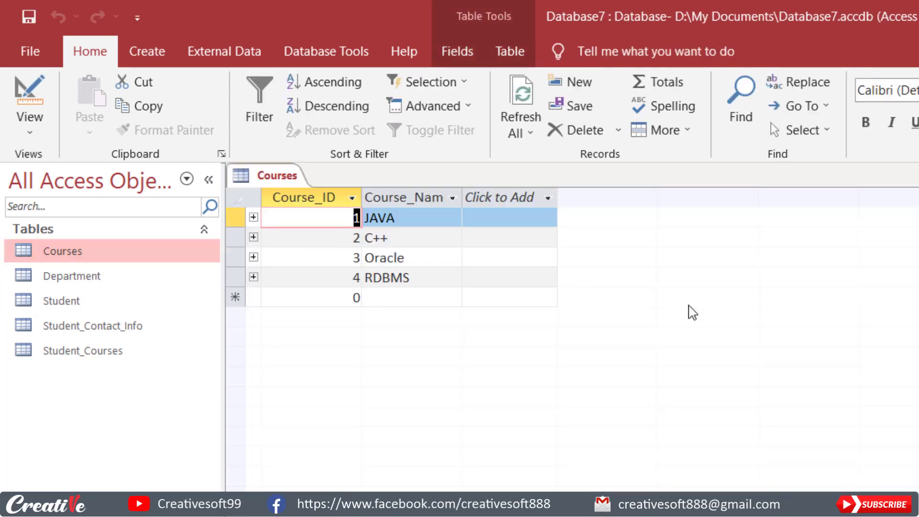
key("ctrl+w")
Open the Student_Courses table and add a record with Student_ID 1, Course_ID 1 and Semester 3
left_click(96, 355)
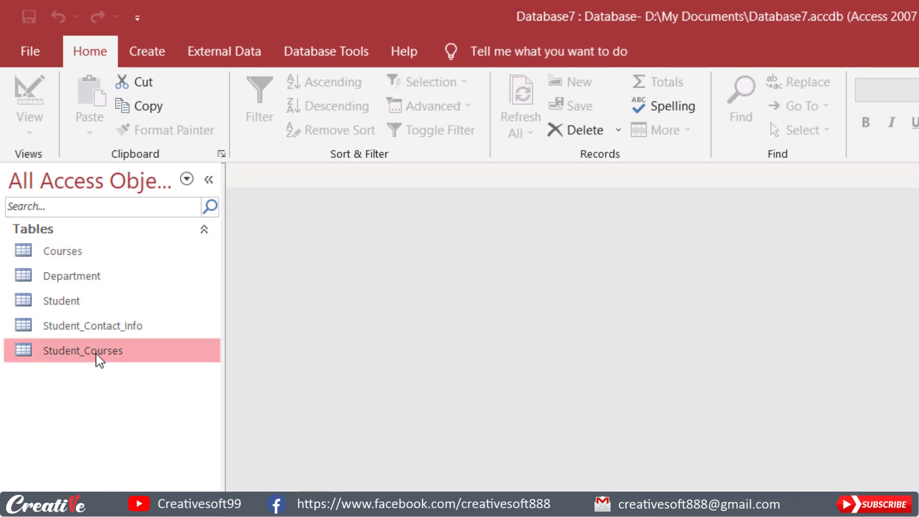
double_click(97, 355)
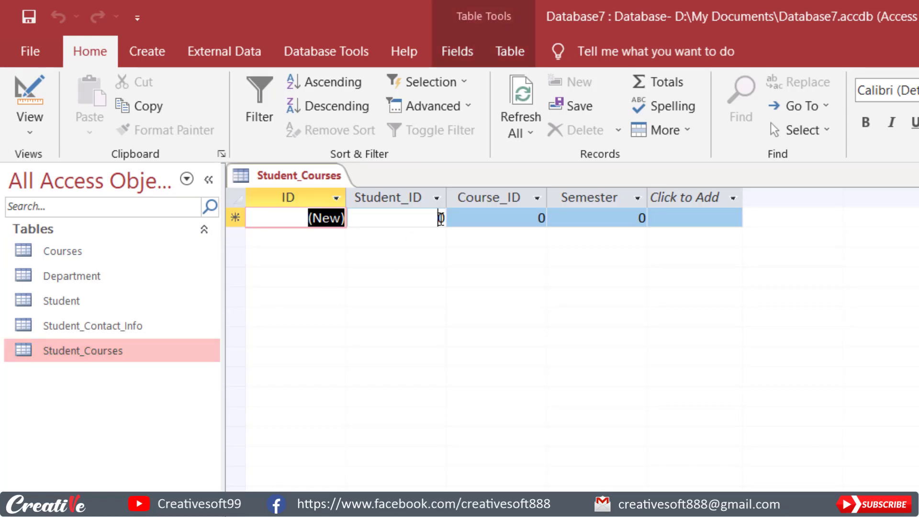
key("Tab")
type("1")
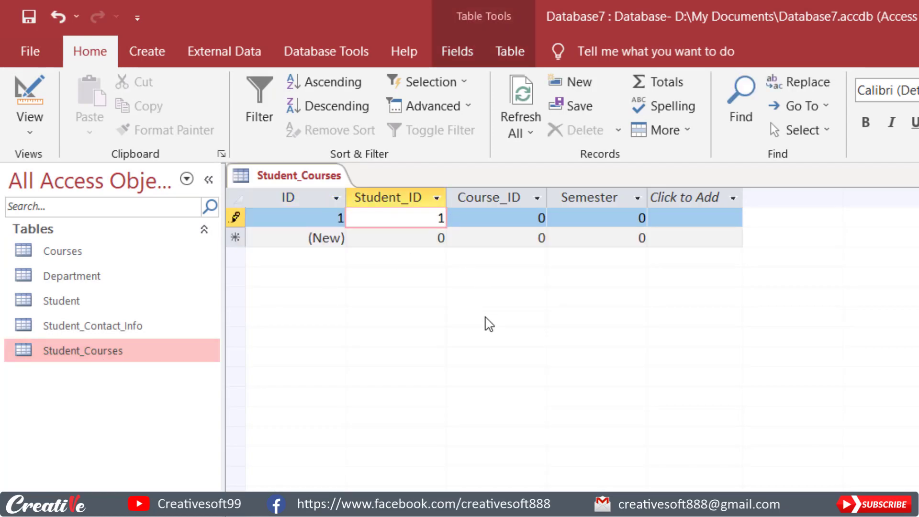
key("Tab")
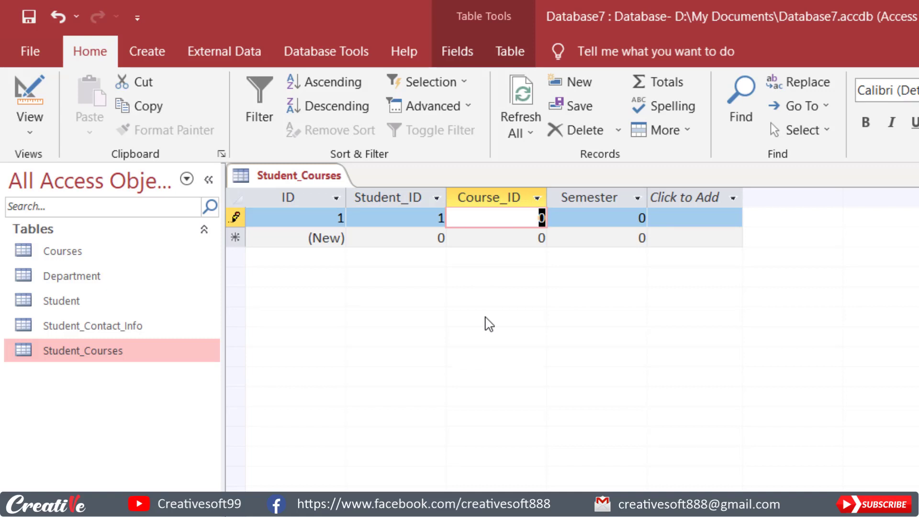
type("1")
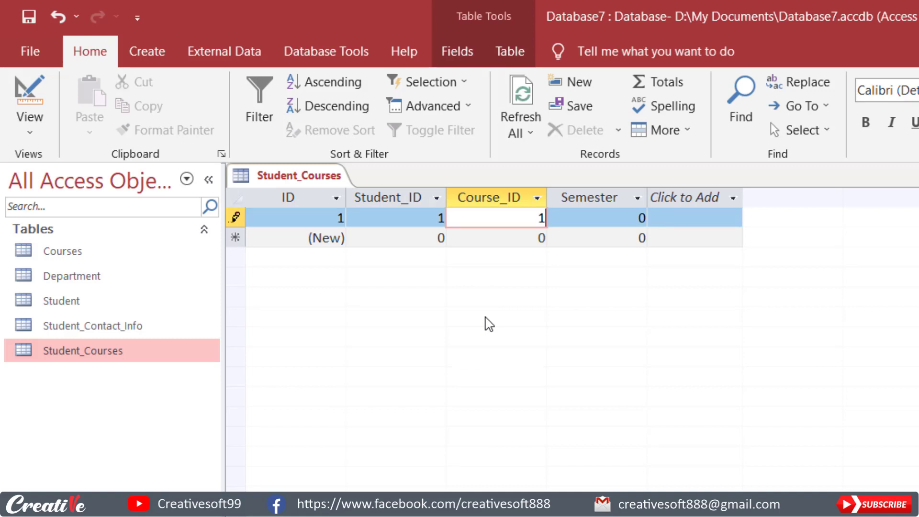
key("Tab")
type("3")
key("Tab")
key("Tab")
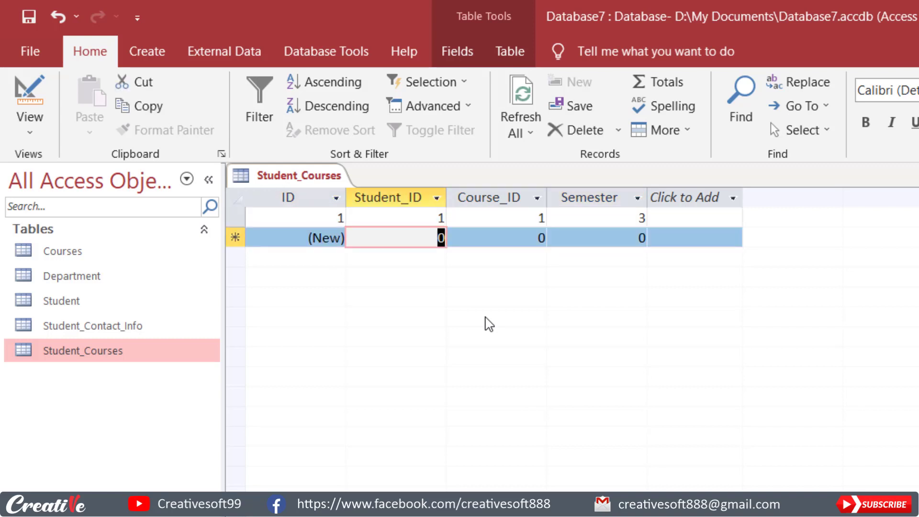
Add a second Student_Courses record with Student_ID 2, Course_ID 4 and Semester 2
type("2")
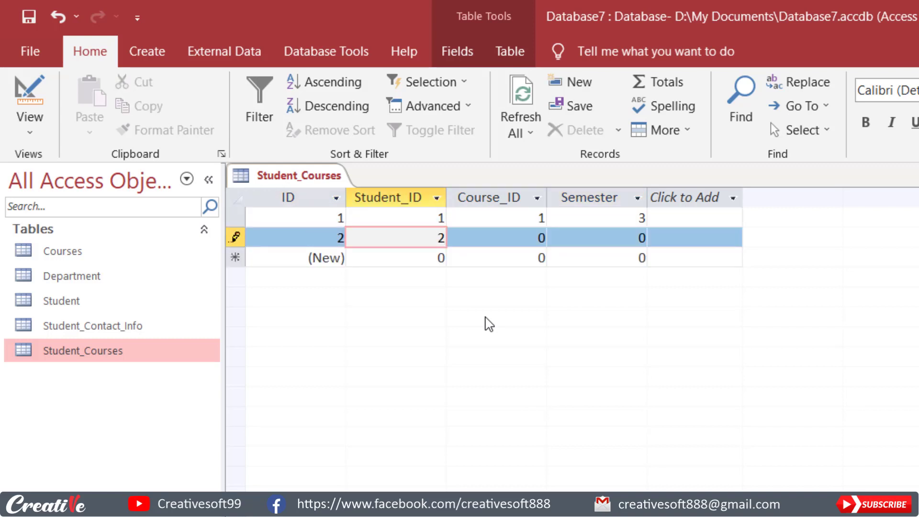
key("Tab")
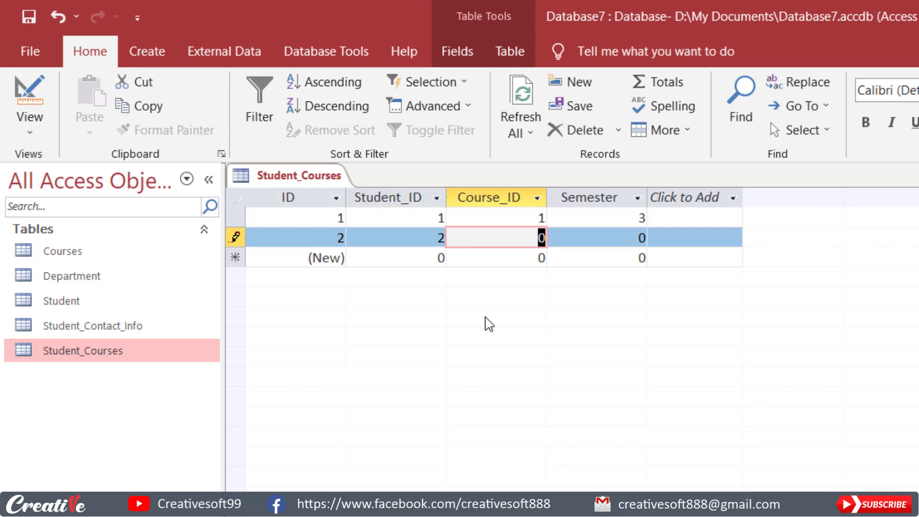
type("4")
key("Tab")
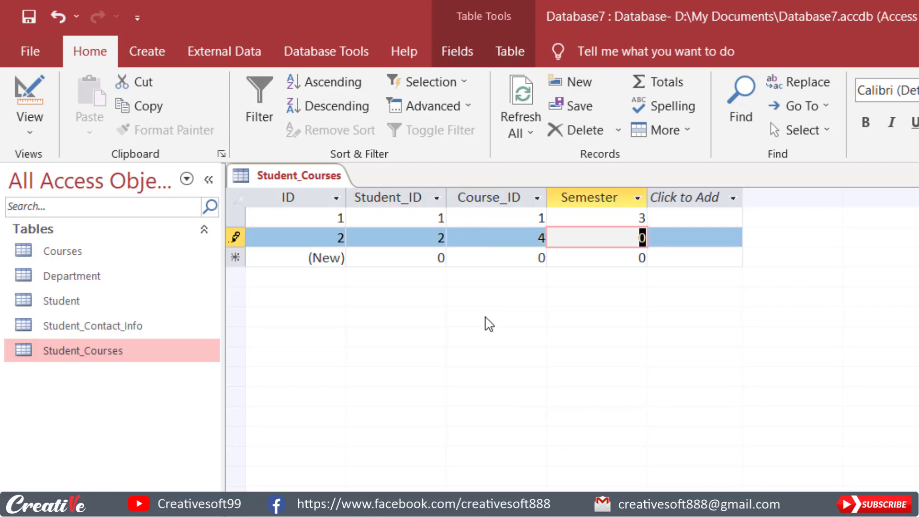
type("2")
key("Tab")
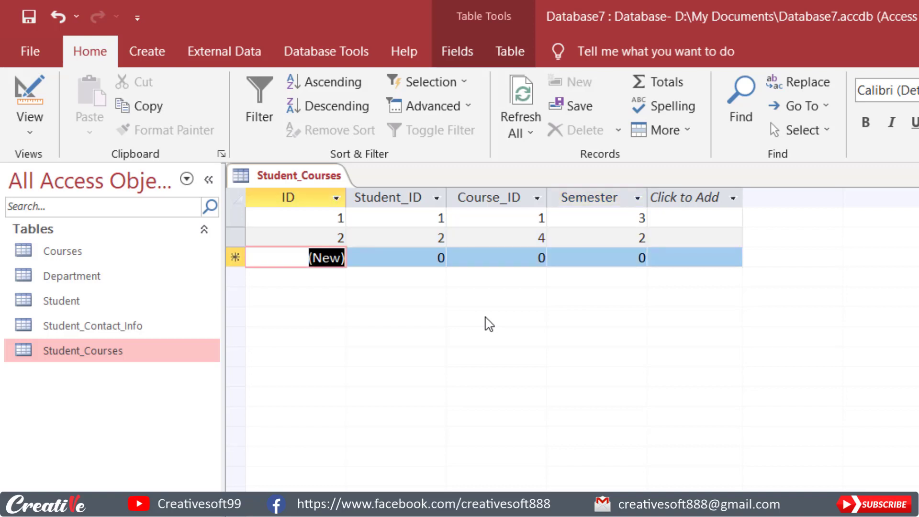
Add a third Student_Courses record with Student_ID 1, Course_ID 3 and Semester 1
key("Tab")
type("1")
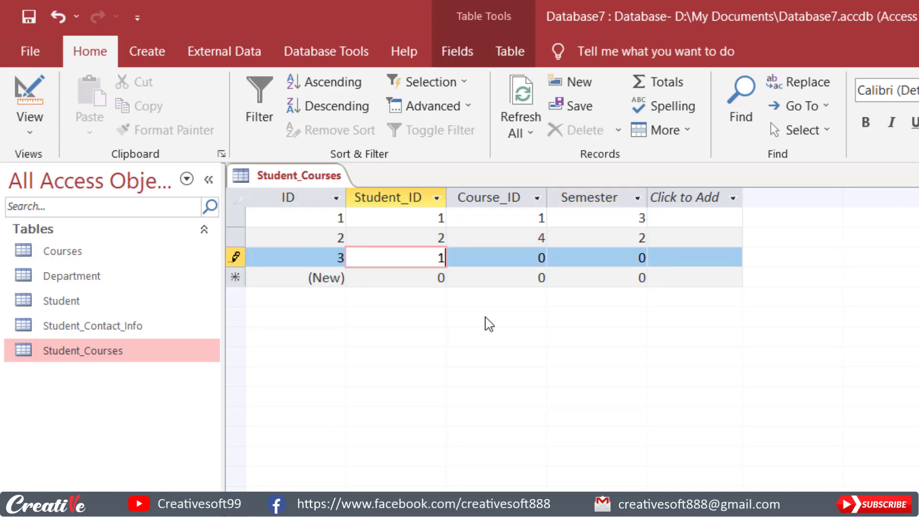
key("Tab")
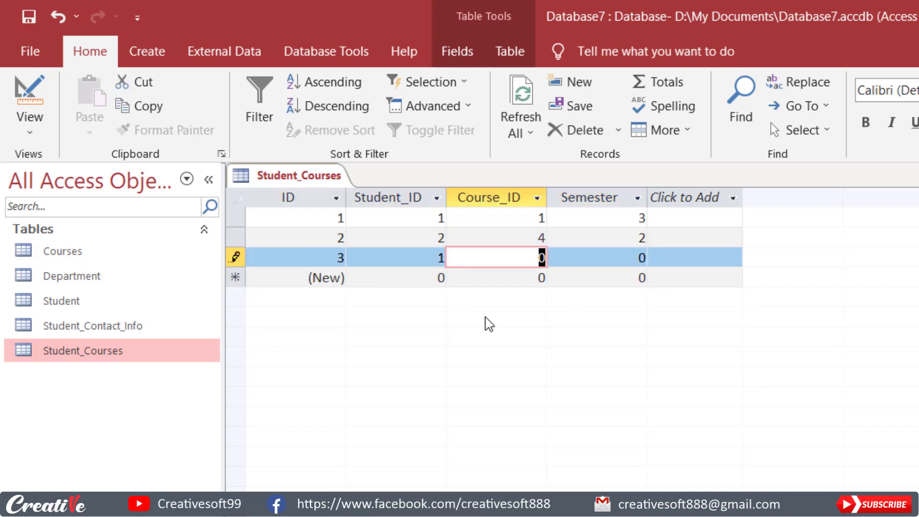
type("3")
key("Tab")
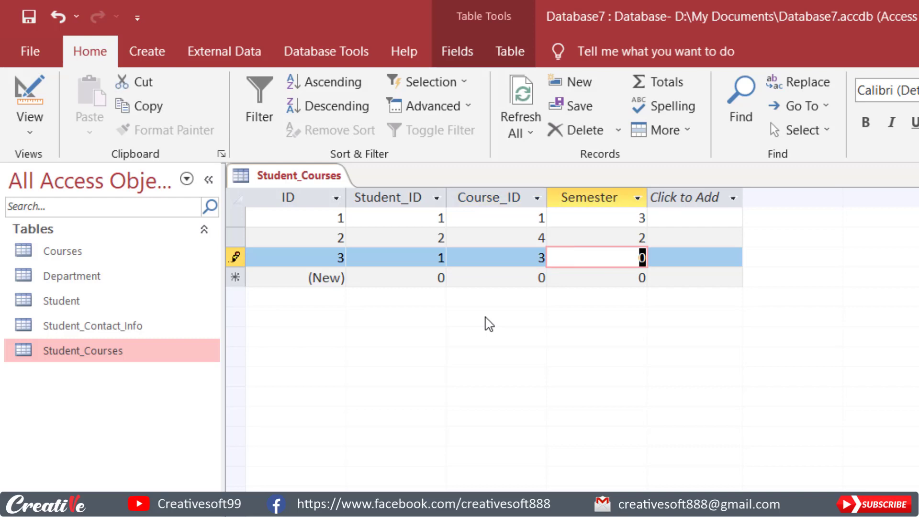
type("1")
key("Tab")
key("Tab")
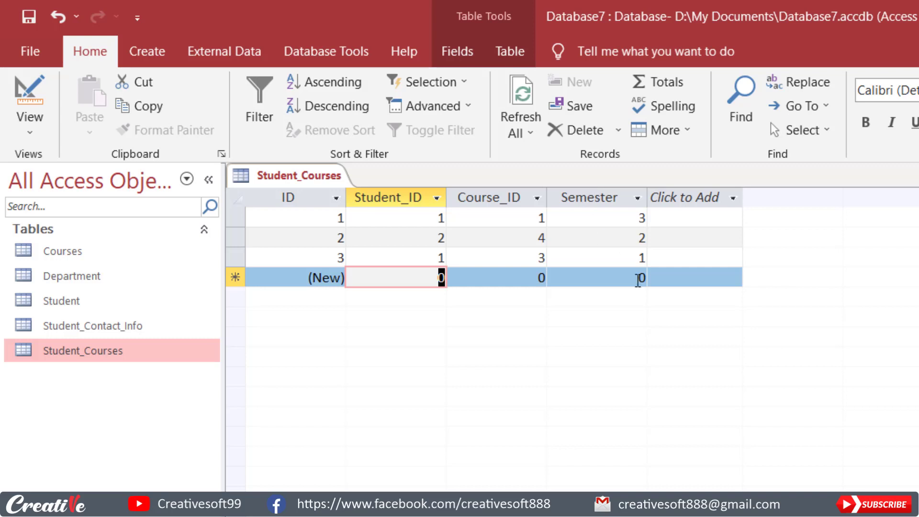
Add a fourth Student_Courses record with Student_ID 4 and Course_ID 1, skipping the Semester field
left_click(441, 218)
left_click(543, 218)
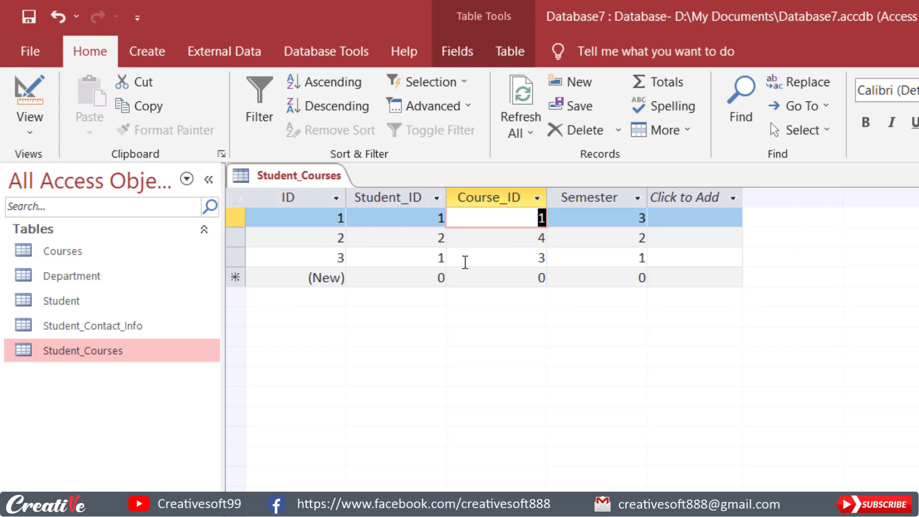
left_click(442, 276)
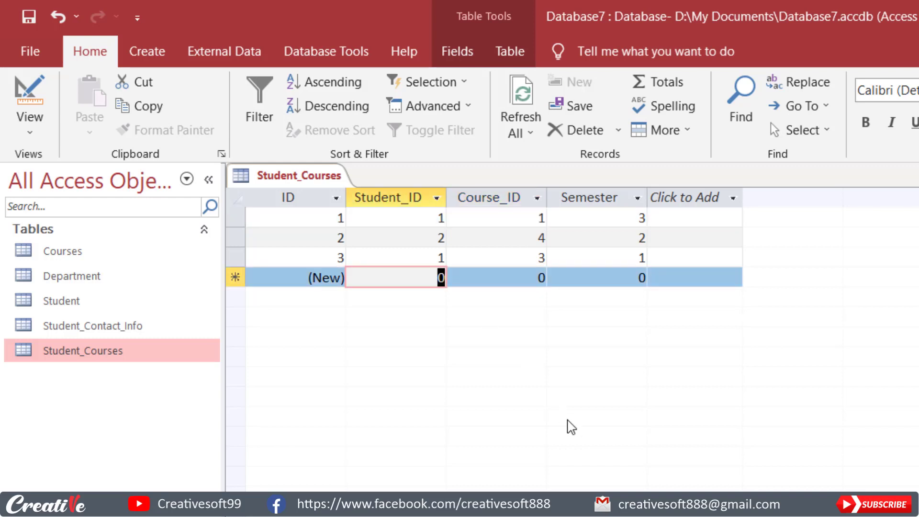
type("4")
key("Tab")
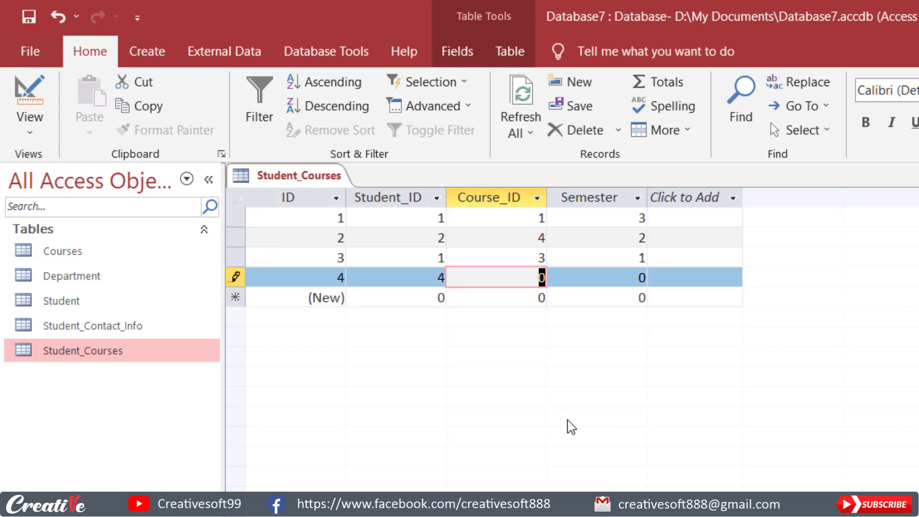
type("1")
key("Tab")
key("Tab")
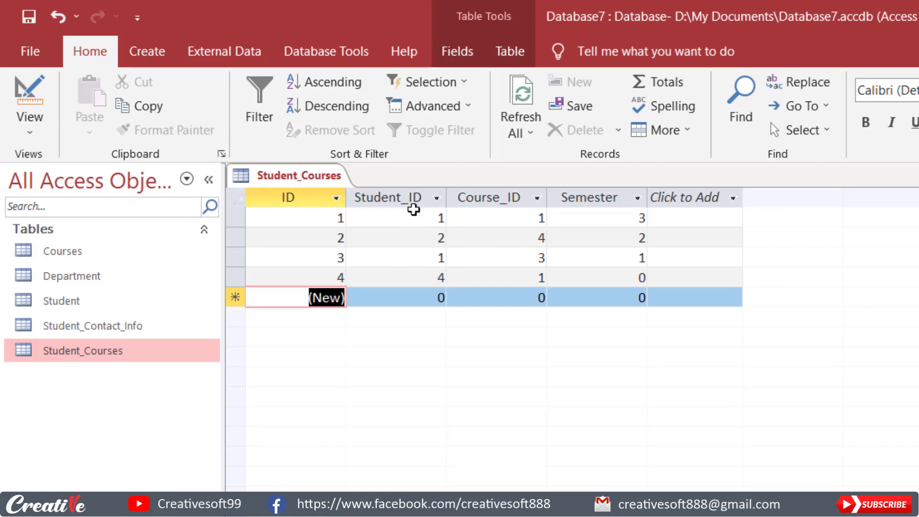
Compare the student and course IDs in the first Student_Courses record with the course ID in the fourth
double_click(536, 219)
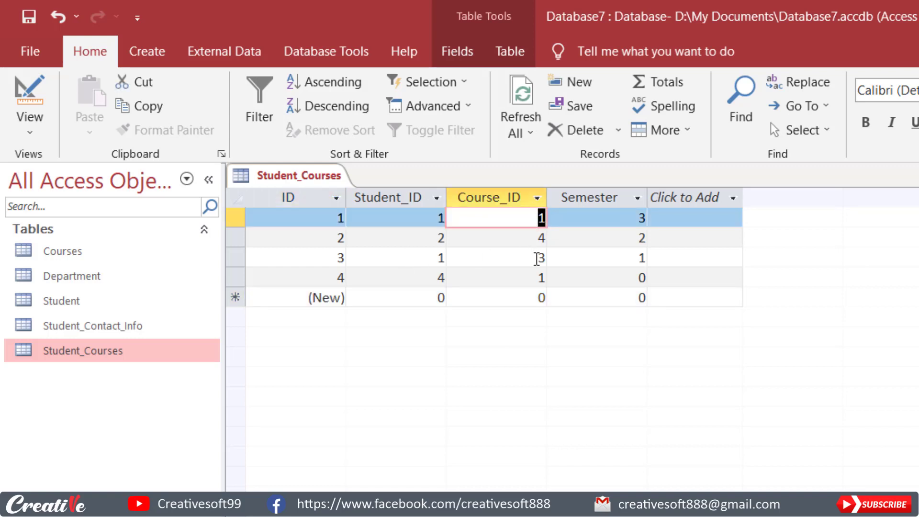
double_click(431, 217)
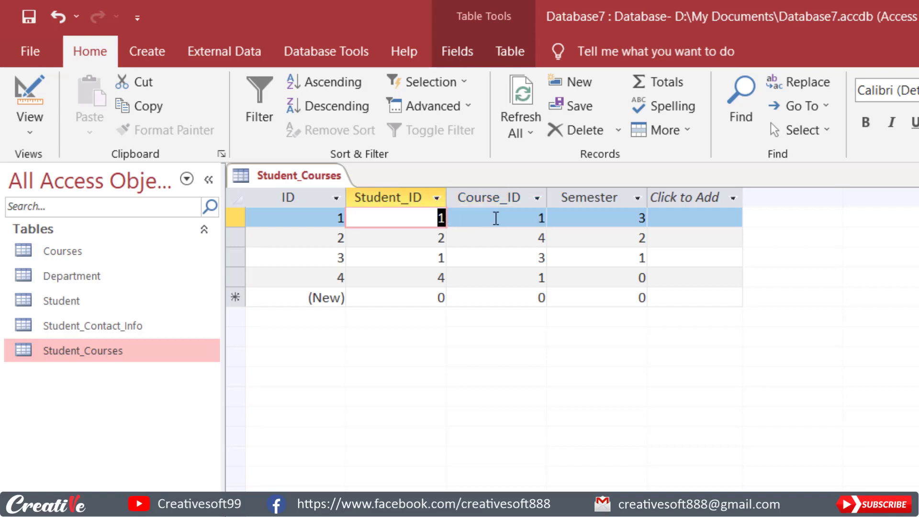
double_click(547, 277)
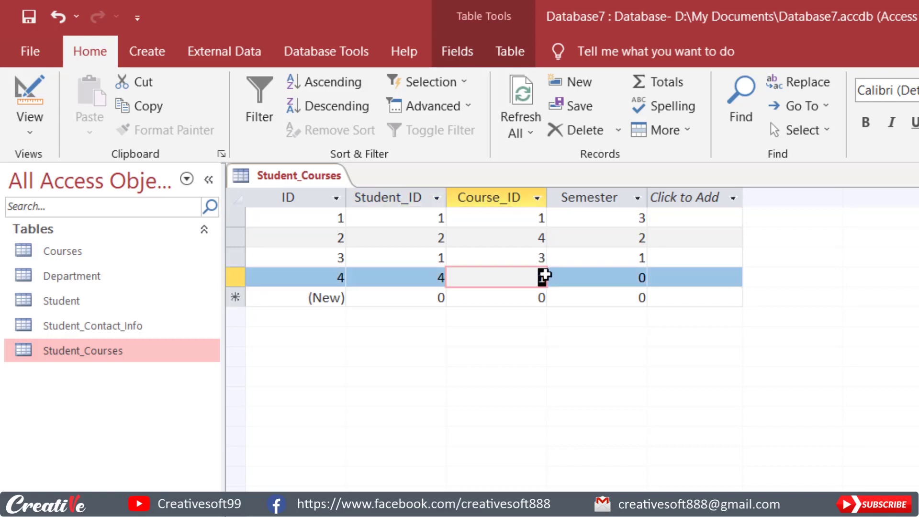
Check the student IDs in the fourth and third Student_Courses records and the third record's course ID, and close the table
double_click(440, 277)
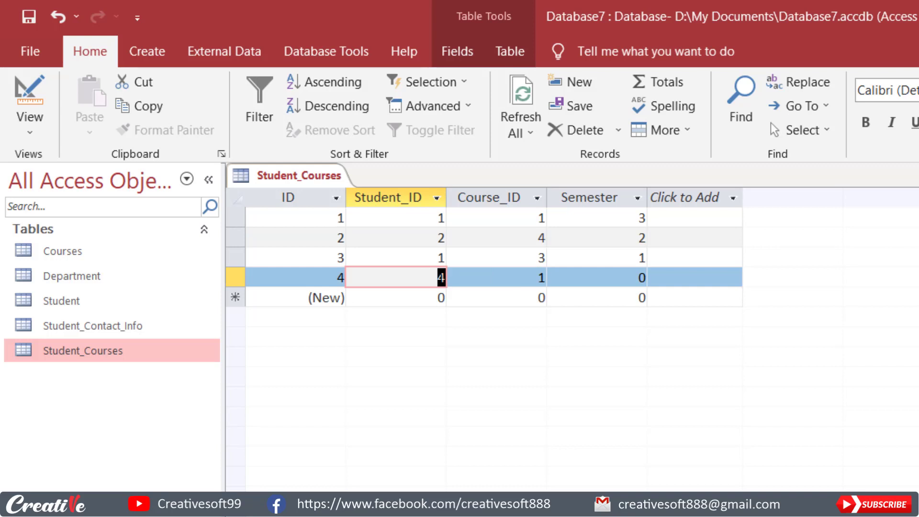
double_click(540, 257)
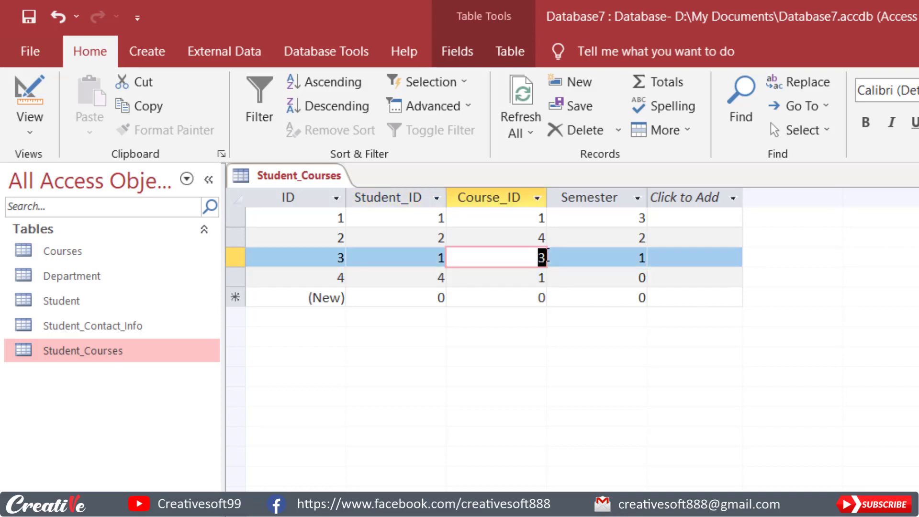
double_click(441, 258)
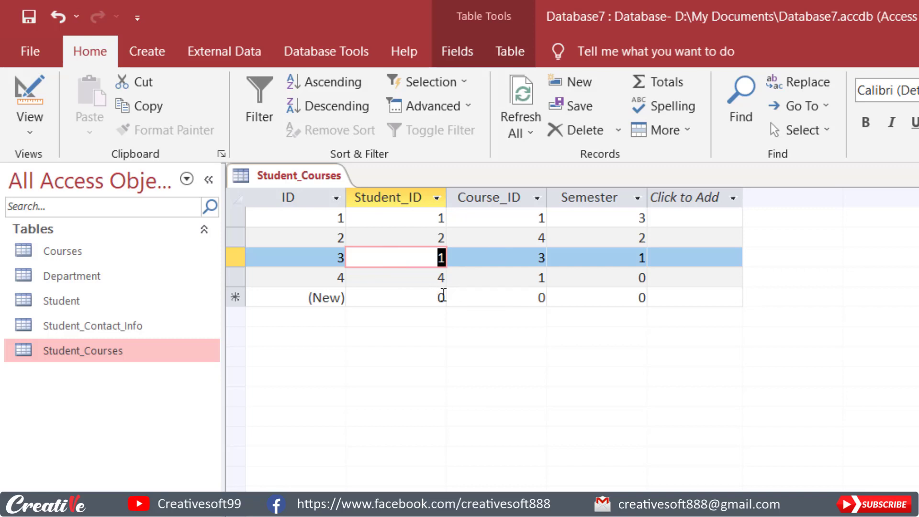
key("ctrl+w")
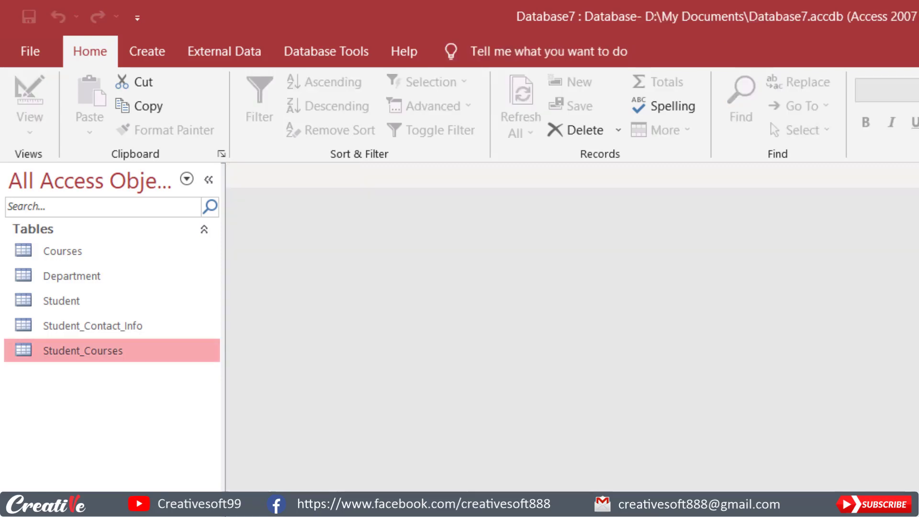
Review the records of the Student_Courses and Student_Contact_Info tables, closing each table after viewing it
double_click(102, 354)
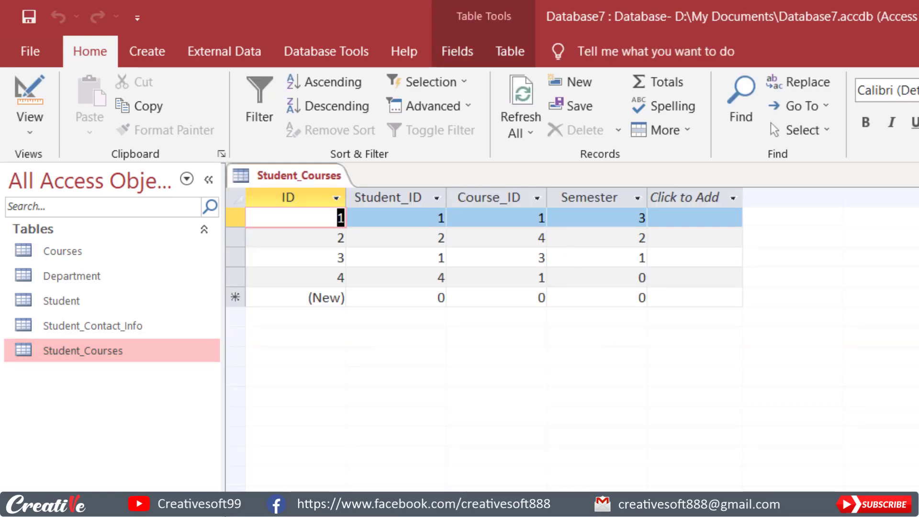
key("ctrl+w")
double_click(111, 329)
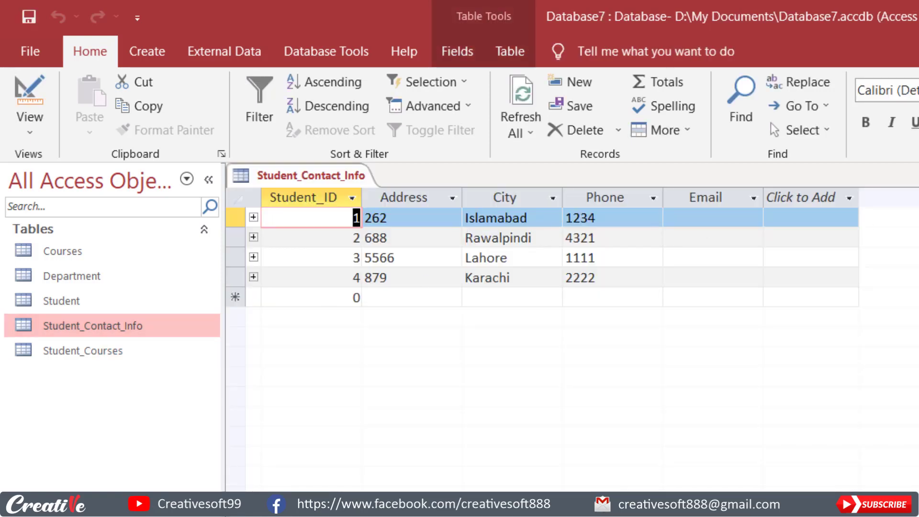
key("ctrl+w")
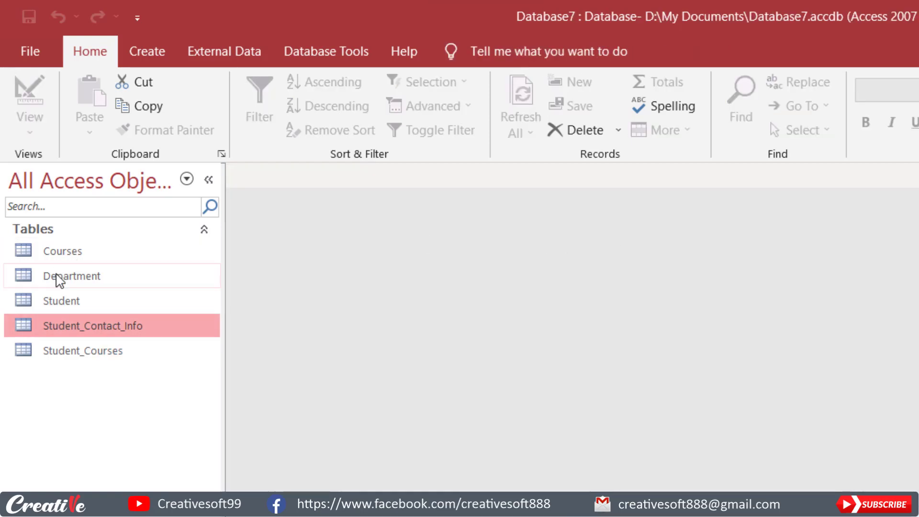
Open the database's relationships diagram and move the Student table slightly farther from Student_Courses
left_click(57, 303)
left_click(72, 272)
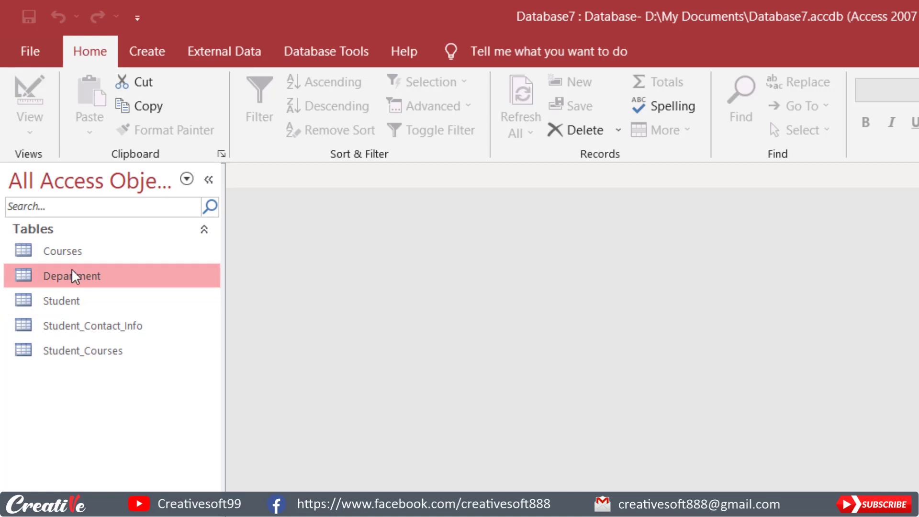
left_click(319, 53)
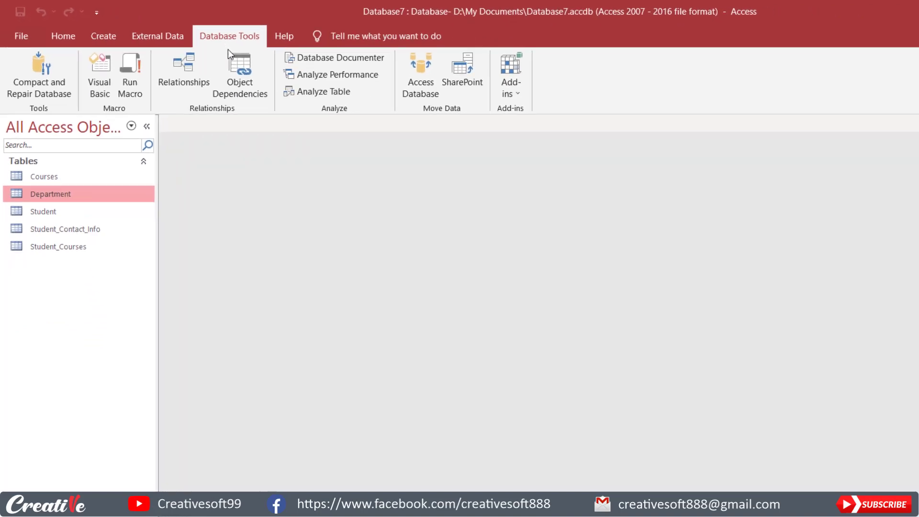
left_click(183, 69)
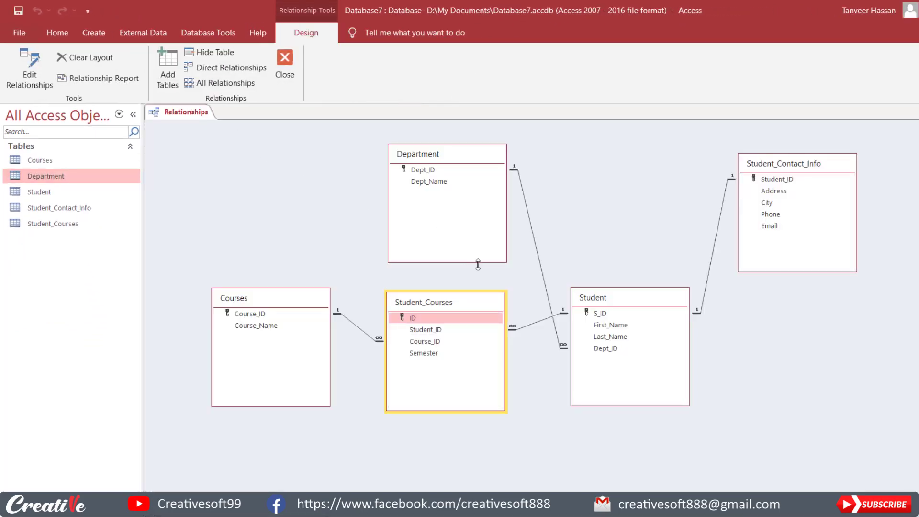
left_click_drag(632, 305, 650, 297)
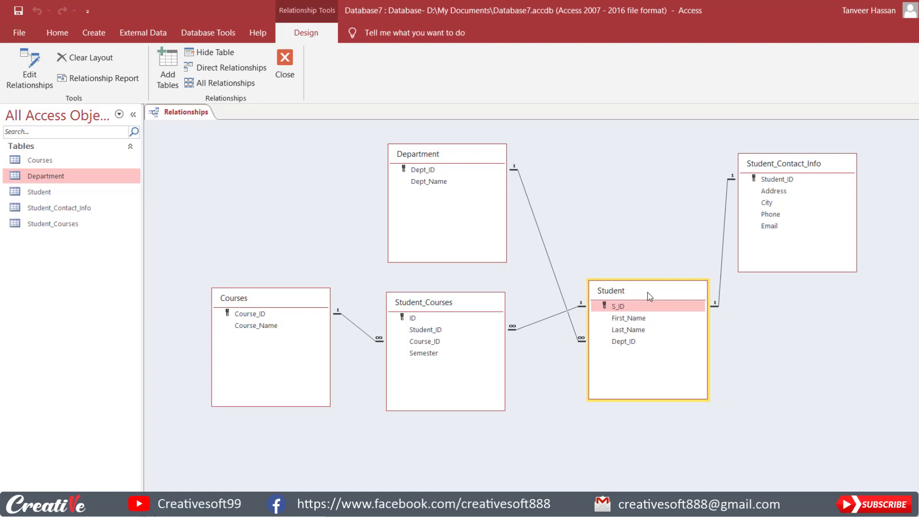
Examine the join type options of the relationship between Student and Student_Contact_Info without changing them
double_click(723, 236)
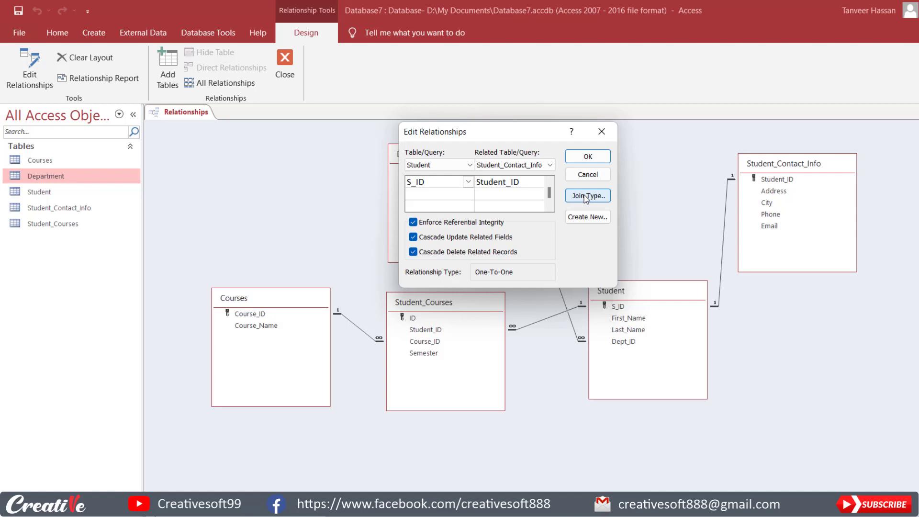
left_click(586, 199)
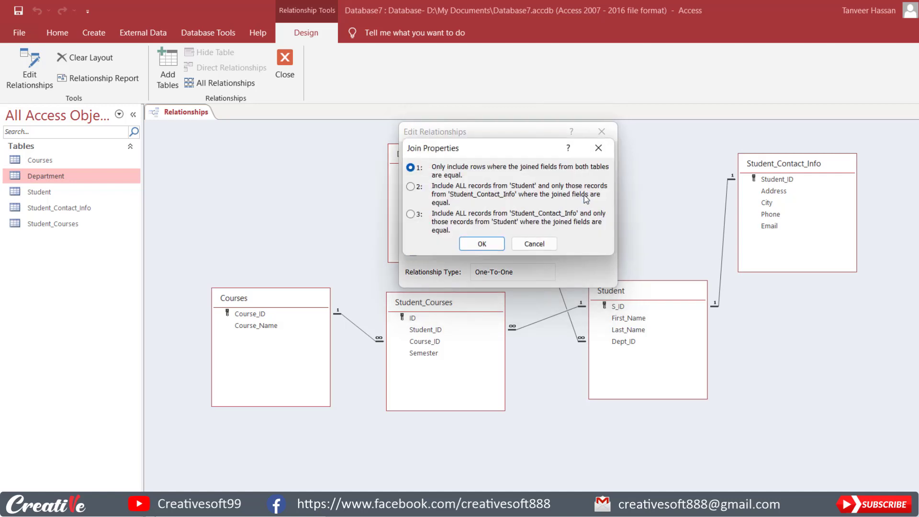
left_click(534, 244)
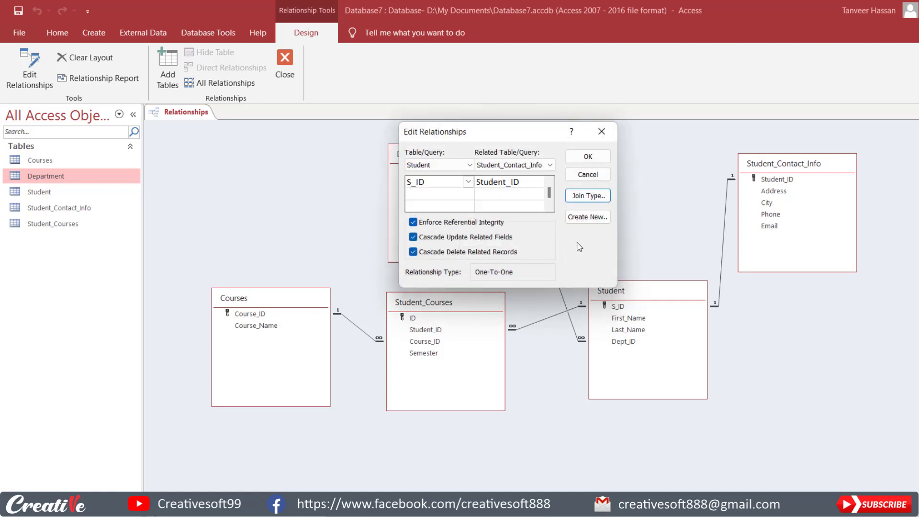